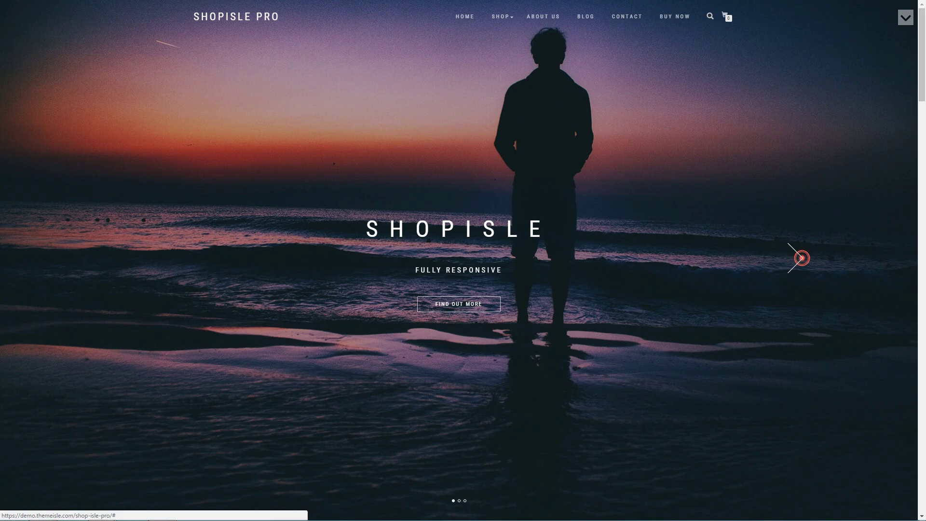
- Advance the hero slider to the INTEGRATION slide, then view the Blog page
left_click(794, 258)
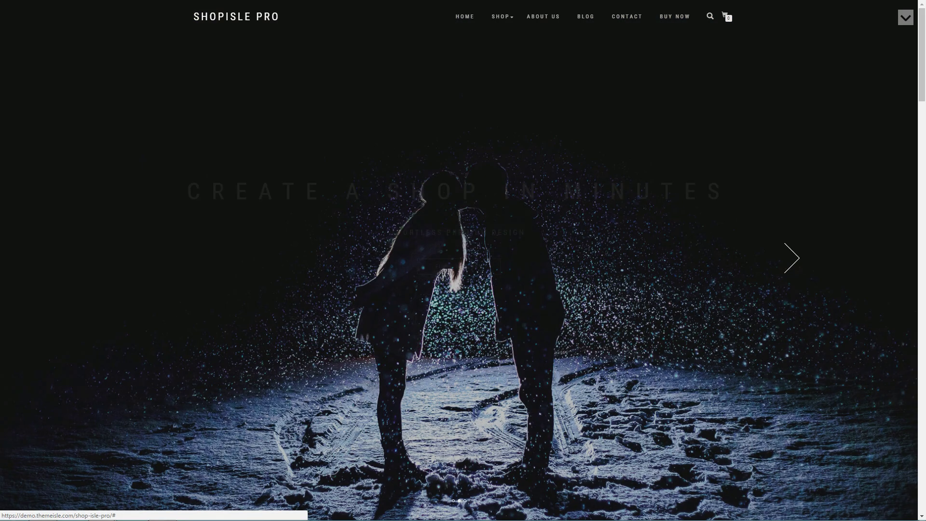
left_click(795, 258)
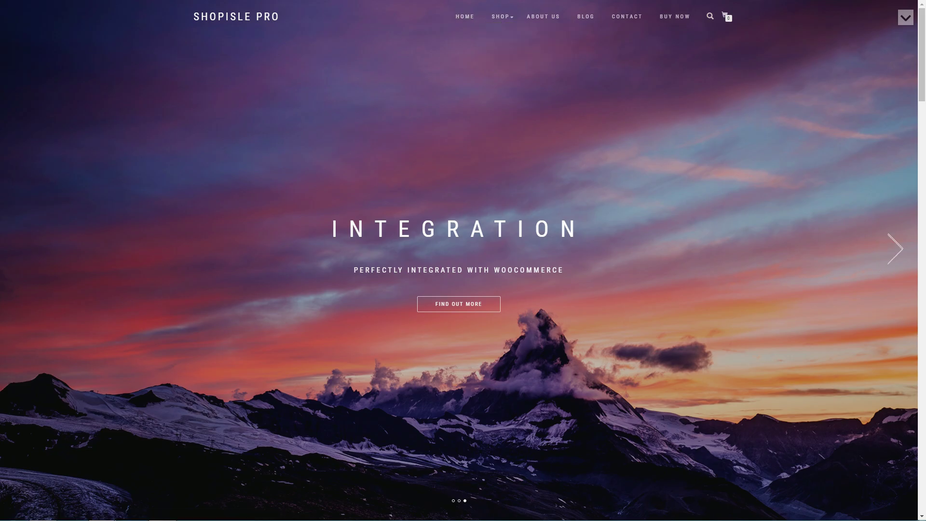
scroll(922, 229, "down", 20)
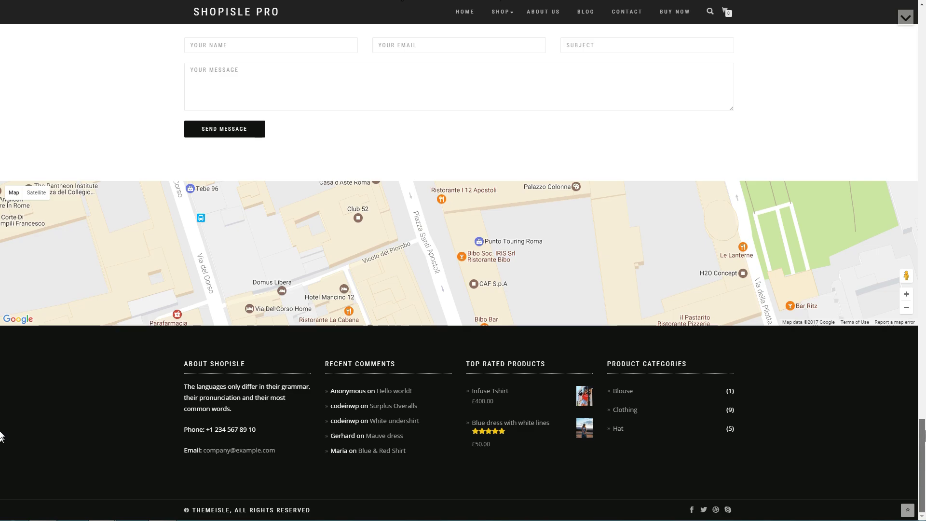
scroll(922, 436, "up", 20)
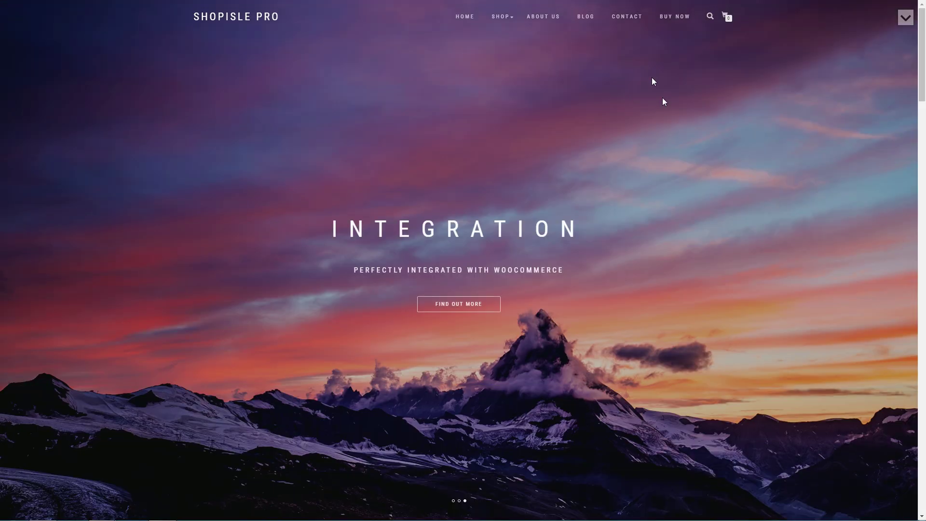
left_click(587, 18)
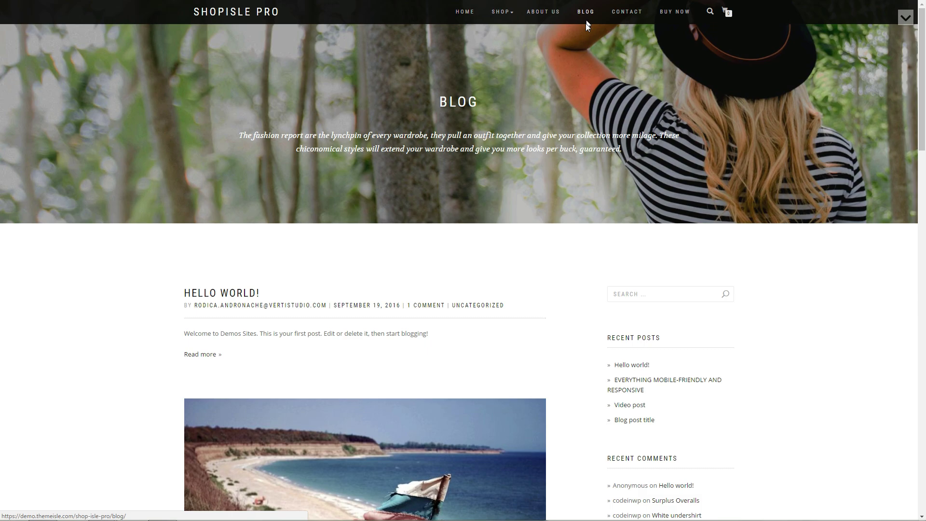
left_click_drag(919, 114, 0, 16)
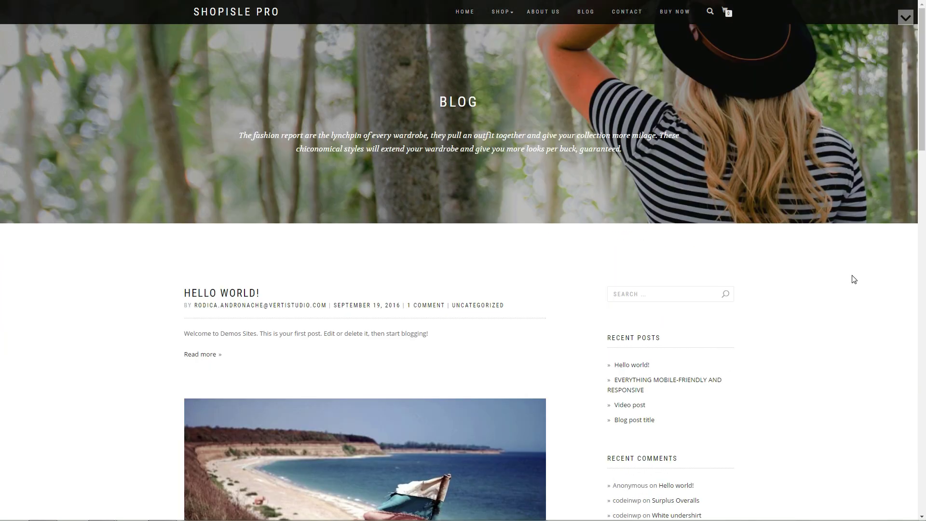
- Browse the Shop page and quick-view the Blue Dress With White Lines product
left_click(501, 13)
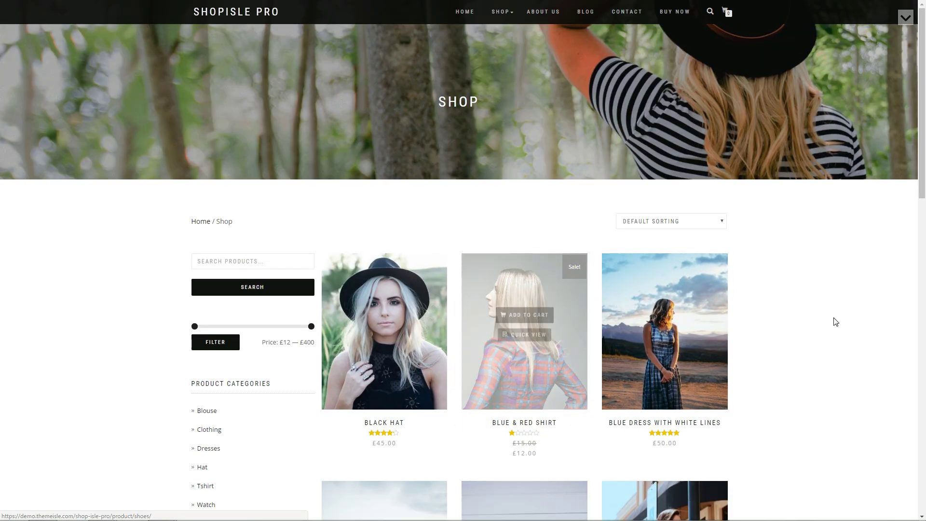
scroll(832, 321, "down", 3)
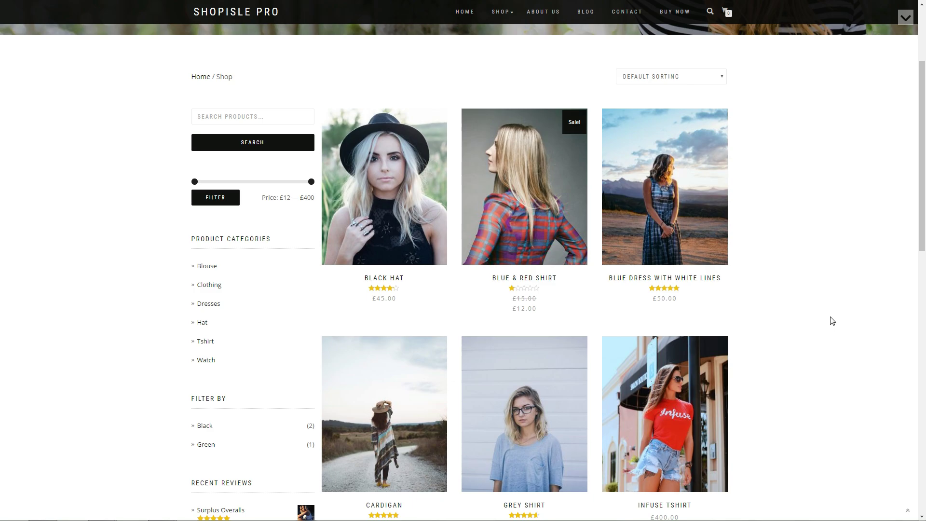
scroll(832, 321, "down", 2)
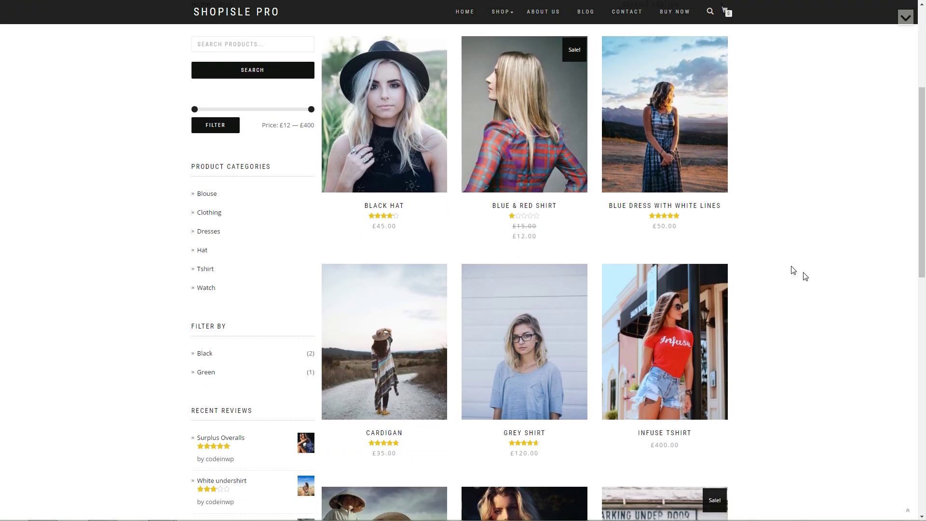
mouse_move(693, 149)
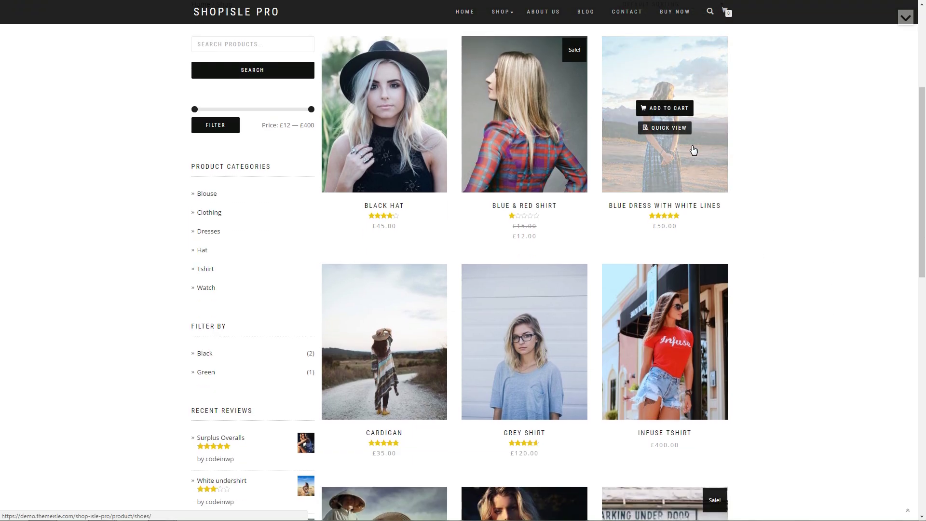
left_click(663, 128)
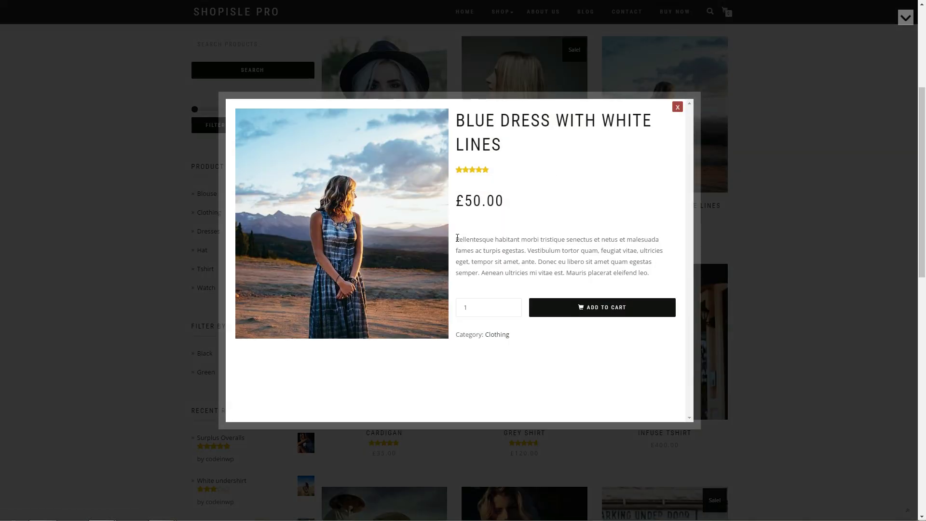
left_click(677, 108)
scroll(831, 228, "up", 5)
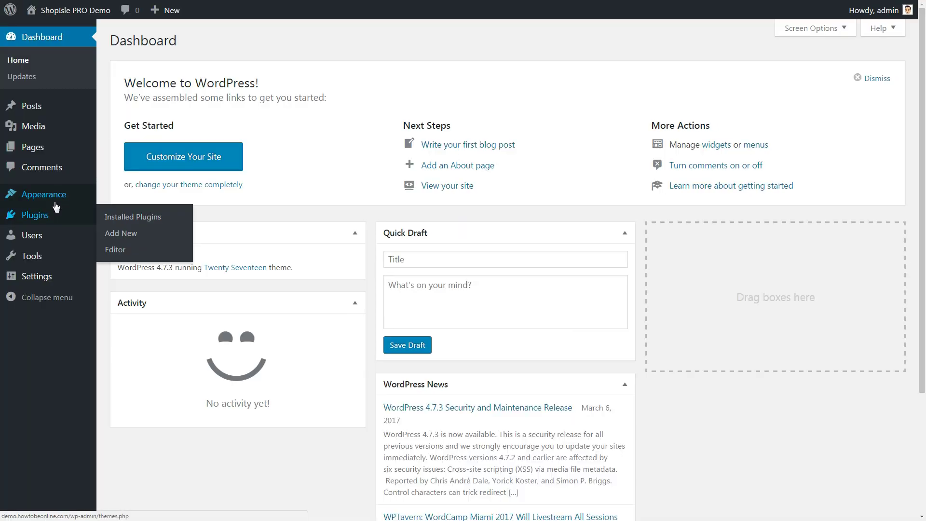
- Choose shop-isle-pro.zip in the Themes upload form
mouse_move(56, 203)
left_click(129, 197)
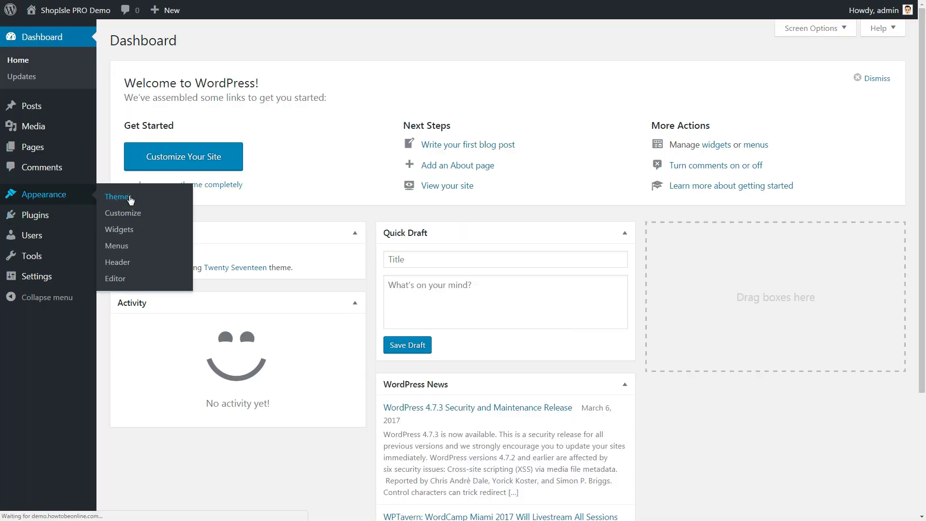
left_click(236, 42)
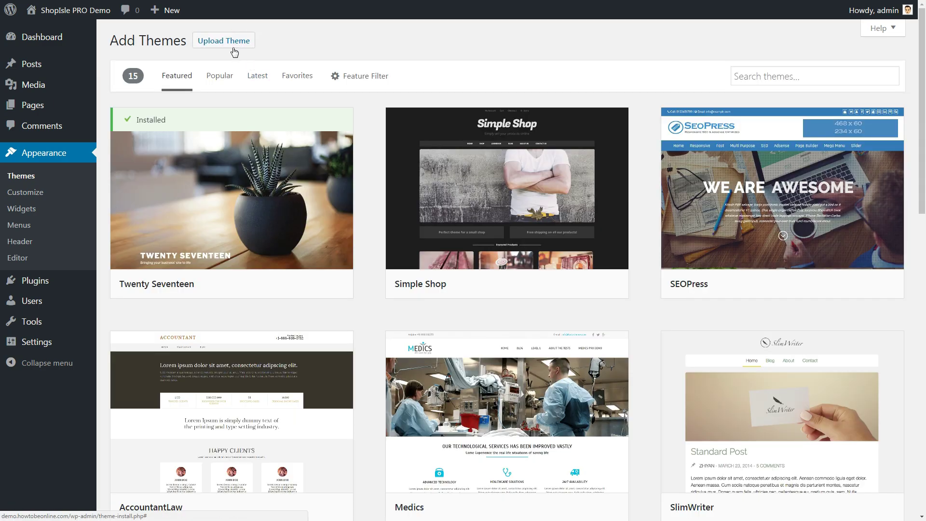
left_click(236, 43)
left_click(421, 150)
left_click(135, 139)
left_click(558, 318)
- Install, live-preview and activate the ShopIsle PRO theme
left_click(577, 151)
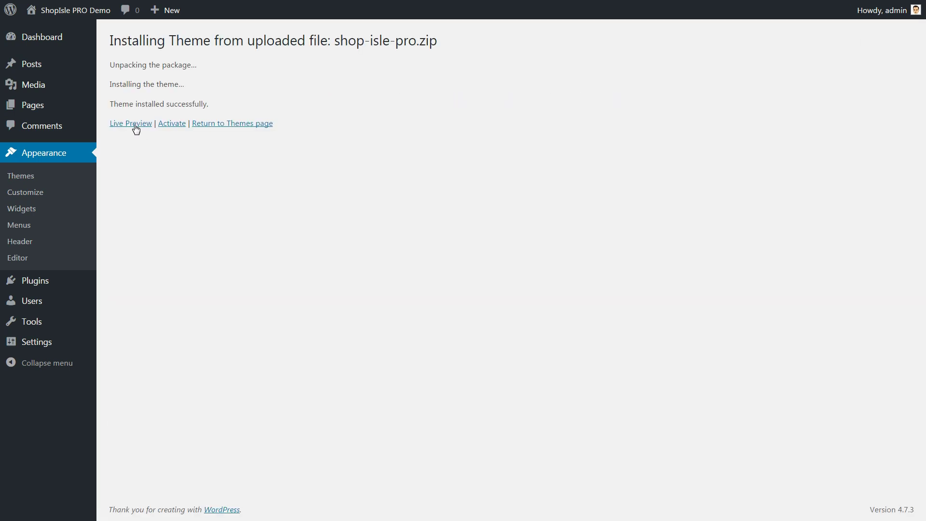
left_click(134, 124)
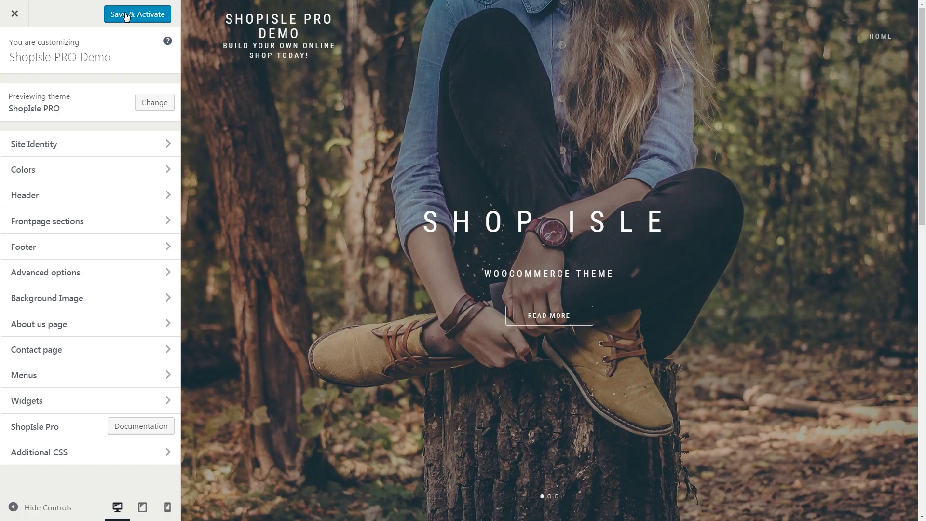
left_click(124, 15)
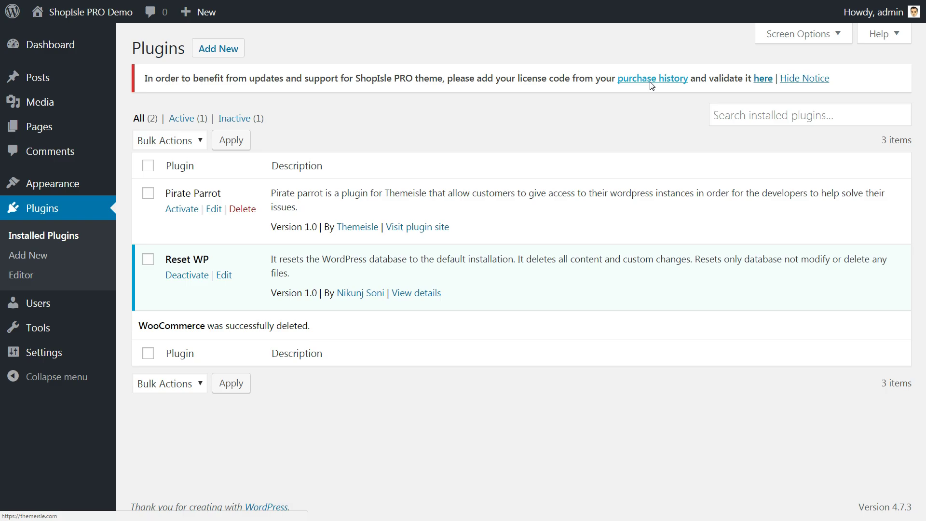
- Look up the ShopIsle Pro licence in the vendor account's purchase history
left_click(652, 78)
mouse_move(661, 21)
left_click(653, 42)
left_click(616, 189)
type("shopis")
left_click(442, 227)
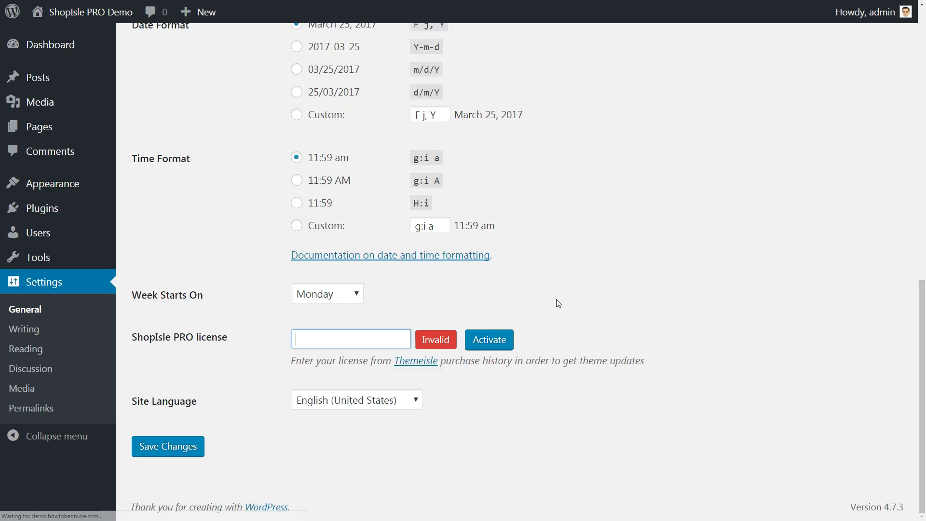
- Paste the licence key into the theme's licence field
left_click(342, 338)
right_click(342, 337)
left_click(374, 395)
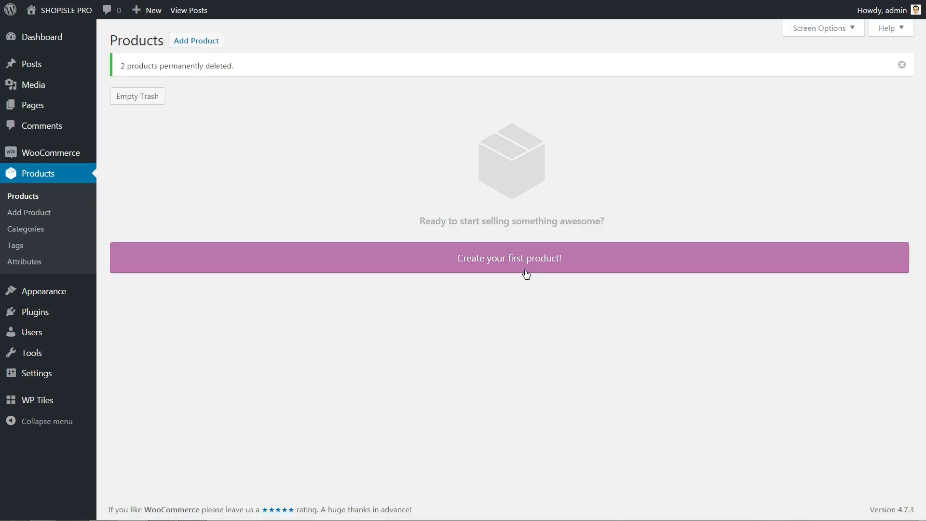
- Create product 'Alloy rims' with placeholder descriptions, regular price 150 and sale price 100
left_click(508, 259)
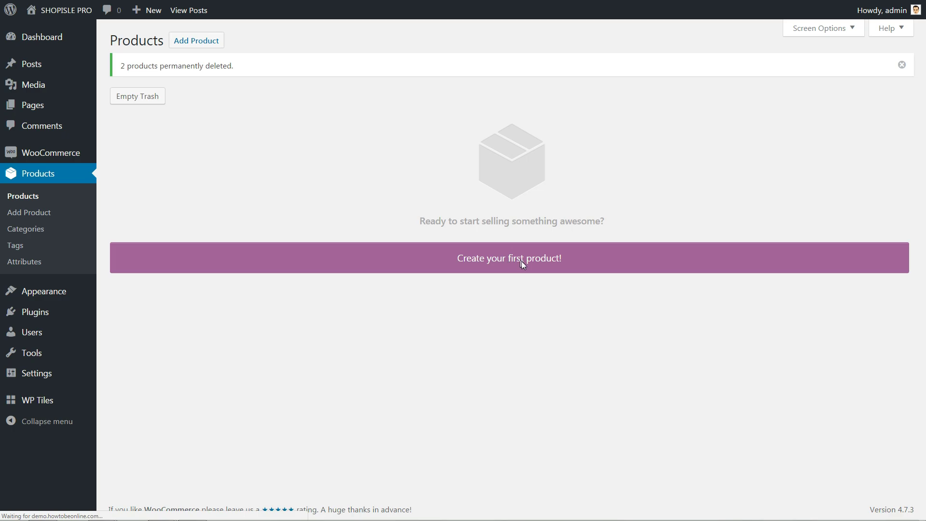
type("Alloy rims")
left_click(187, 242)
key("ctrl+v")
scroll(187, 241, "down", 5)
left_click(425, 243)
type("150")
left_click(425, 271)
type("100")
scroll(555, 311, "down", 3)
left_click(145, 128)
left_click(333, 128)
left_click(144, 153)
left_click(415, 386)
type("Lorem ipsum dolor sit amet, eget turpis vivamus pellentesque vel eu, erat nunc commodo luctus vehicula ac, ipsum nunc quia sit interdum nulla, wisi nibh vel quis adipiscing auctor, id ut porta. Etiam odio rutrum sed, pede dolor dui nec fusce faucibus velit, in mauris metus expedita, justo eget aptent fusce a pretium vel. Tincidunt id tortor duis morbi vel pharetra, mauris mi, convallis lectus erat ipsum in justo, wisi sagittis porta malesuada semper tortor sit, fringilla metus. Ornare laoreet adipiscing, gravida non pellentesque venenatis, faucibus ipsum dolor ante nullam, justo mollis penatibus vestibulum vivamus sint. Amet sed molestie, donec at maecenas mus, ut dis ut, vel metus auctor vitae tempus mauris, in cursus interdum. Augue curabitur sem. Nibh elit pellentesque penatibus venenatis sollicitudin, ullamcorper vulputate sed eros. Morbi erat ab, semper fringilla in, eget lobortis ligula. In et posuere fames orci at orci, natoque venenatis, pulvinar non. Ornare sed, vel pellentesque aliquam dapibus tristique amet sollicitudin.")
left_click_drag(395, 374, 466, 433)
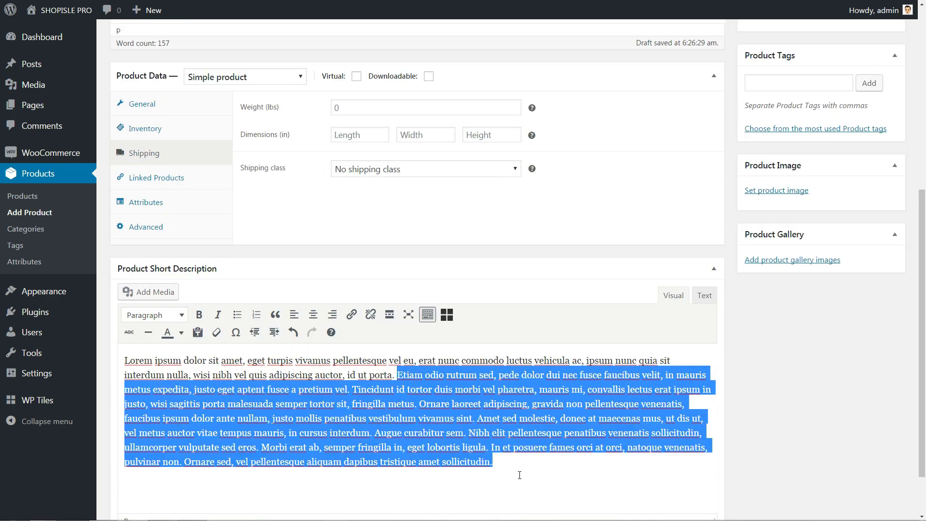
- Give Alloy rims the exterior category, 'alloy rims' tag and a rim gallery image, then publish
scroll(516, 338, "up", 5)
left_click(759, 268)
left_click(792, 380)
type("alloy rims")
left_click(869, 380)
left_click(785, 259)
key("Escape")
left_click(792, 396)
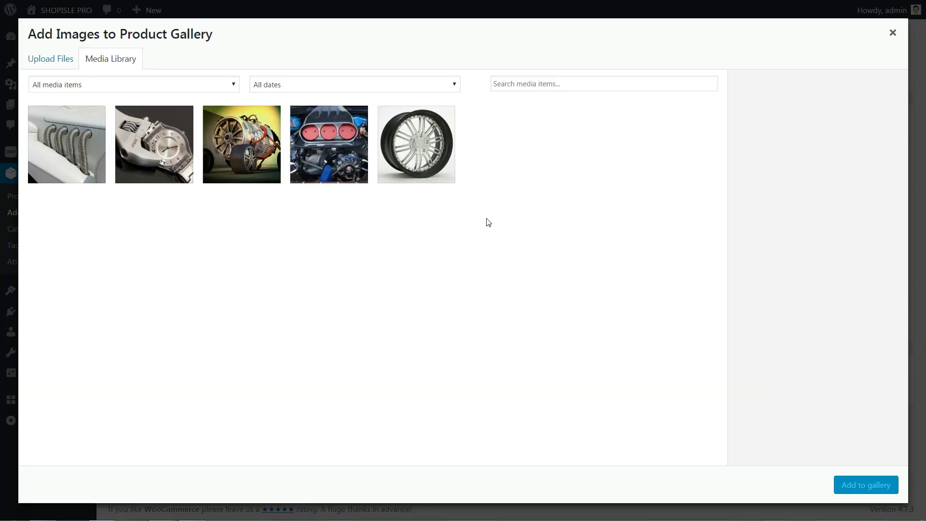
left_click(51, 58)
left_click(463, 241)
double_click(614, 82)
left_click(865, 485)
scroll(878, 207, "up", 1)
left_click(877, 201)
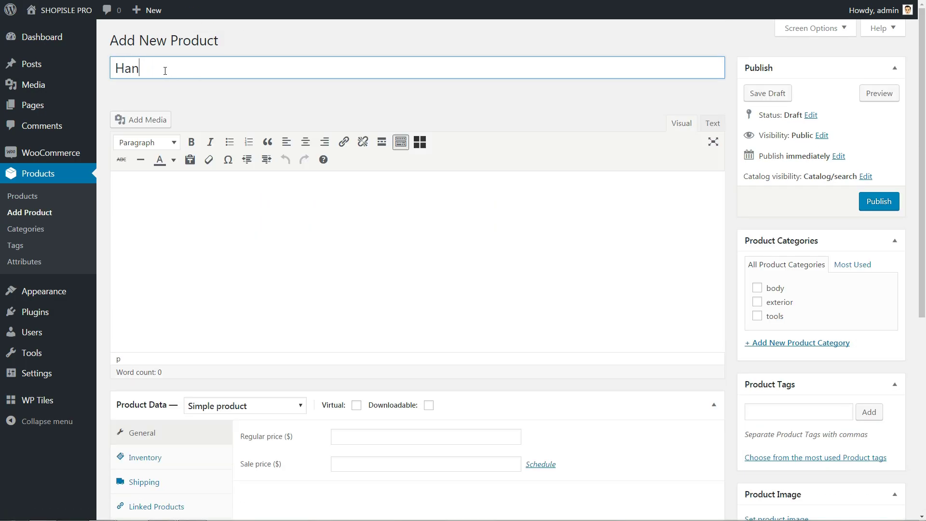
- Create product 'Hand tool' with placeholder descriptions, regular price 50 and sale price 30
type("d tool")
right_click(145, 186)
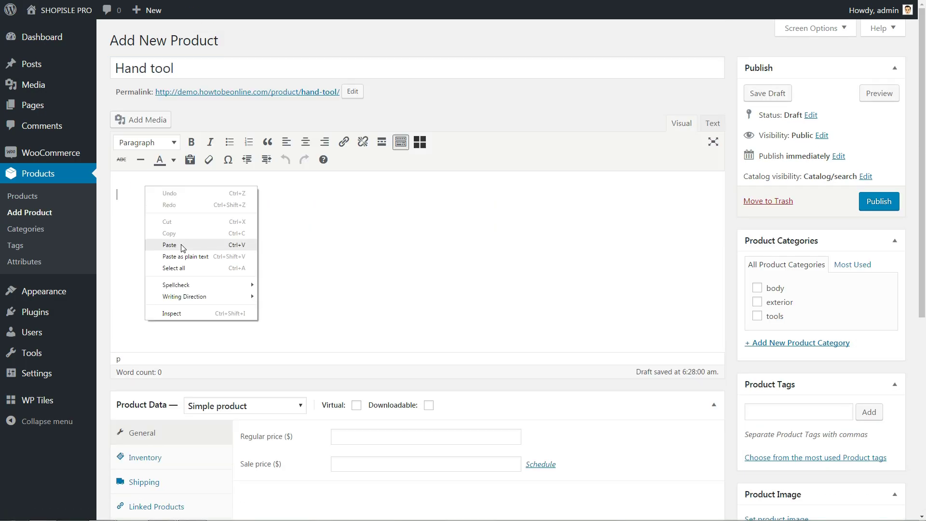
left_click(166, 241)
scroll(414, 289, "down", 4)
left_click(425, 243)
type("50")
left_click(342, 269)
type("30")
scroll(414, 289, "down", 5)
key("ctrl+v")
- Give Hand tool the tools category, 'hand tool' tag, product image and gallery, then publish
scroll(415, 289, "up", 5)
left_click(757, 123)
left_click(798, 218)
type("hand tool")
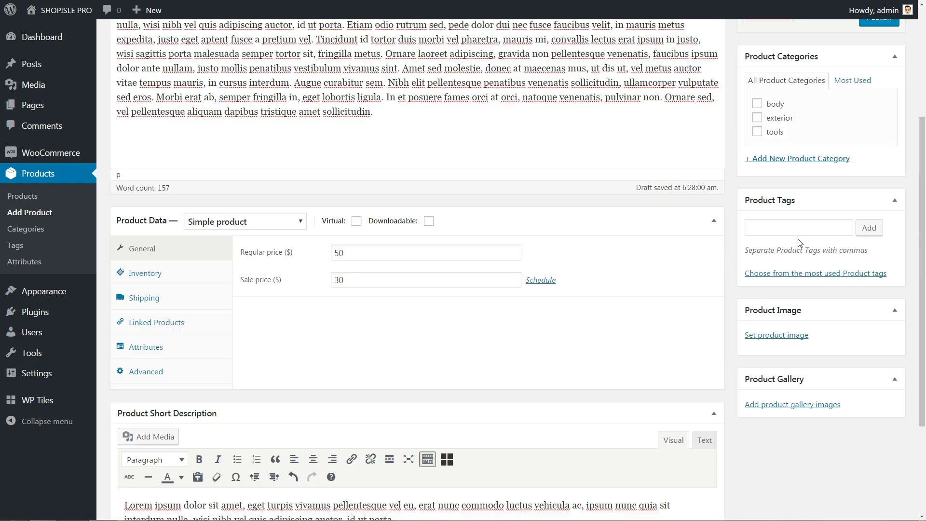
left_click(777, 326)
left_click(57, 59)
left_click(858, 485)
left_click(785, 454)
left_click(51, 59)
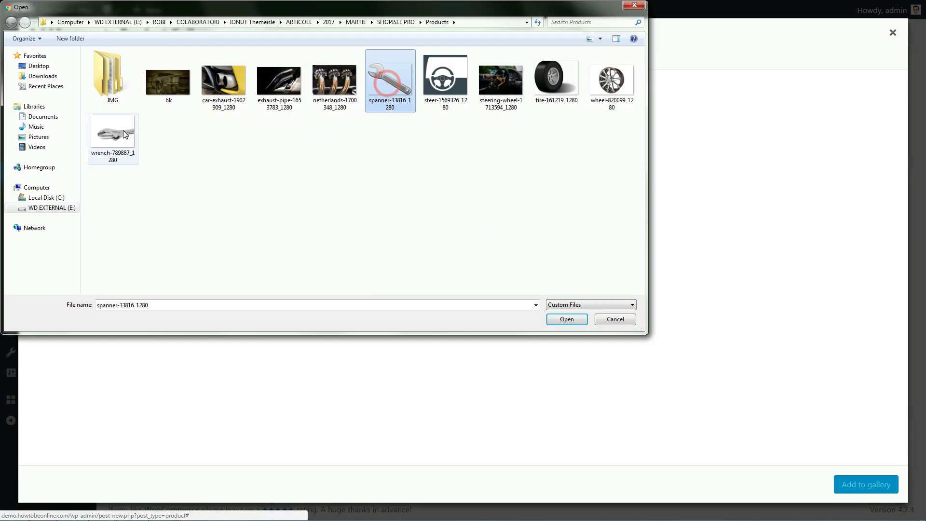
left_click(562, 318)
left_click(864, 484)
scroll(868, 426, "up", 2)
scroll(869, 426, "up", 10)
left_click(878, 200)
- Create product 'Body kit DEMO' with placeholder description, prices 600 and 400
left_click(30, 212)
type("Body kit DEMO")
key("ctrl+v")
scroll(414, 289, "down", 4)
type("600")
left_click(338, 174)
type("400")
key("ctrl+v")
- Give Body kit DEMO the body category, 'body kit' and 'exterior' tags and gallery images, then publish
scroll(415, 290, "up", 10)
left_click(757, 296)
scroll(820, 290, "down", 5)
left_click(798, 217)
type("body kit")
left_click(869, 217)
scroll(867, 388, "down", 3)
left_click(798, 82)
type("exterior")
left_click(869, 83)
left_click(791, 453)
left_click(459, 255)
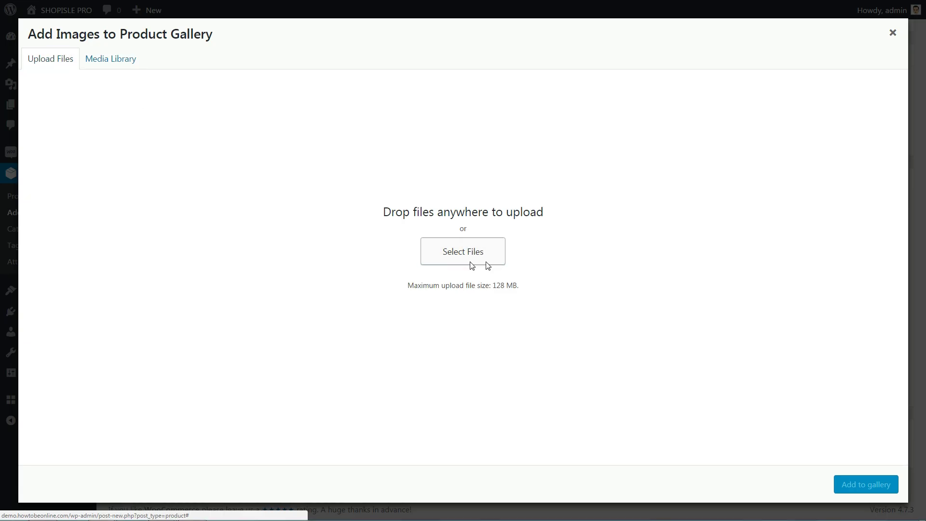
left_click(868, 484)
scroll(873, 424, "up", 10)
left_click(876, 256)
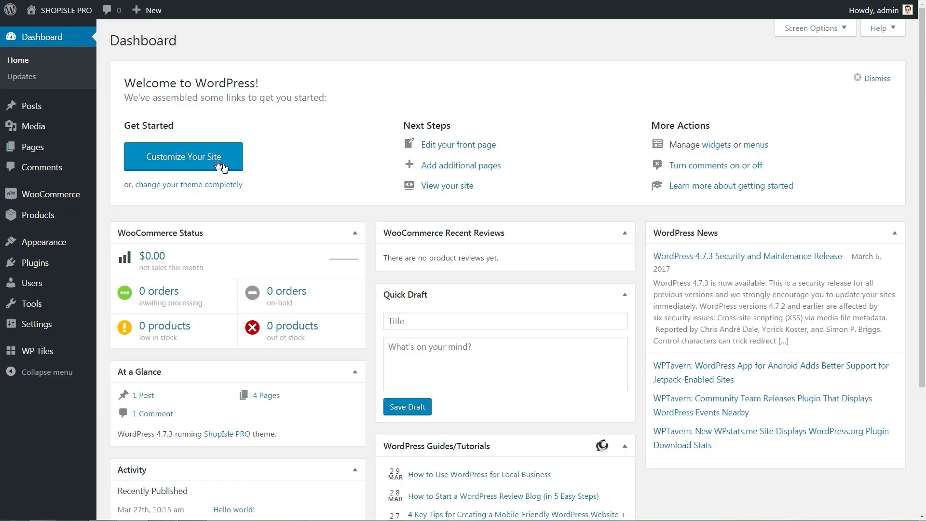
- Enter the Customizer and exit it without saving changes
left_click(219, 166)
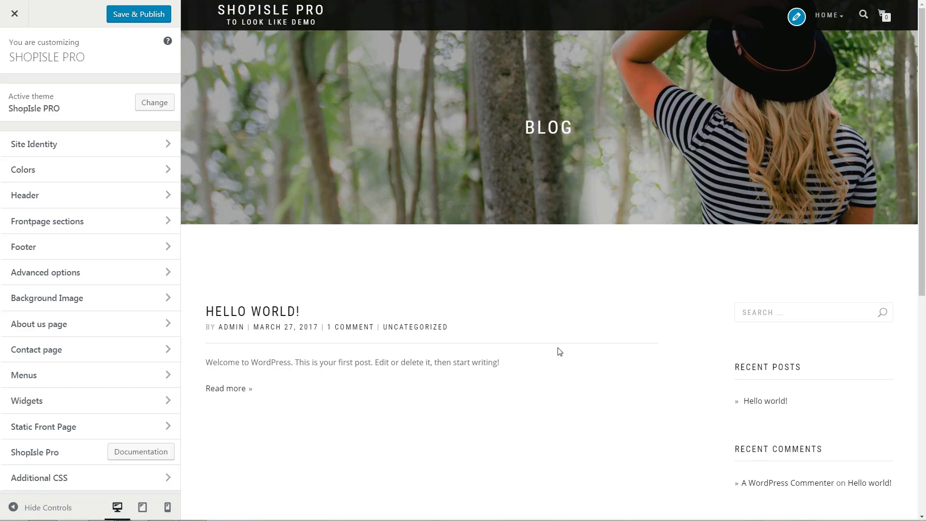
left_click(14, 14)
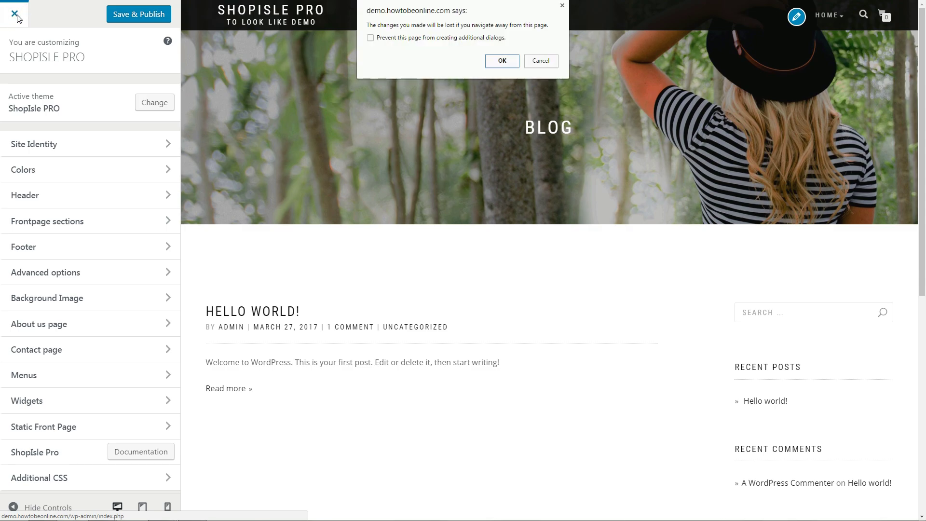
left_click(513, 61)
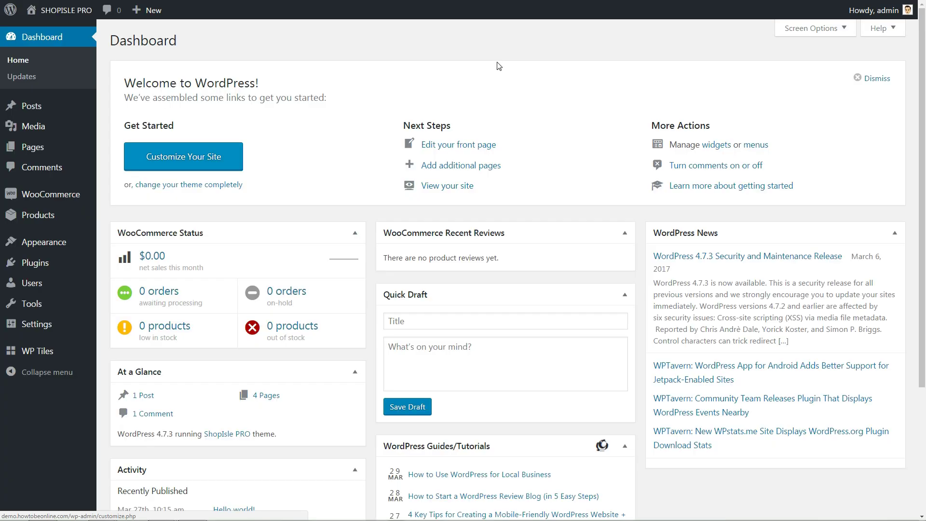
- Publish a new Home page with the Frontpage template, then return to the Customizer
mouse_move(87, 145)
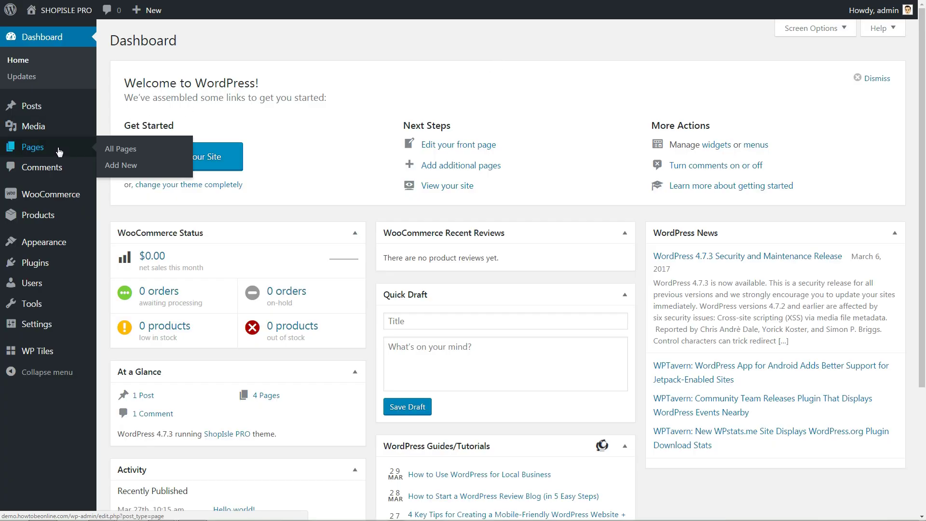
left_click(116, 163)
left_click_drag(165, 69, 104, 66)
type("Fron")
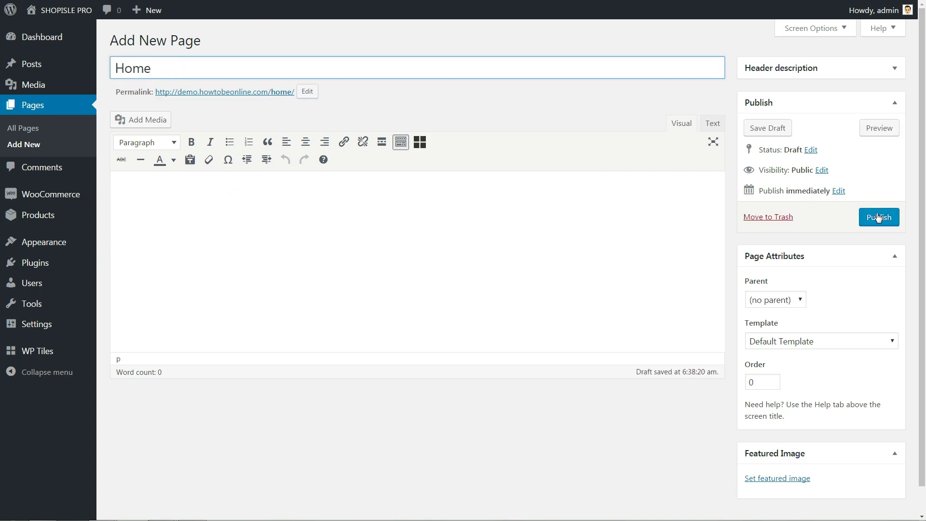
left_click(812, 343)
left_click(772, 400)
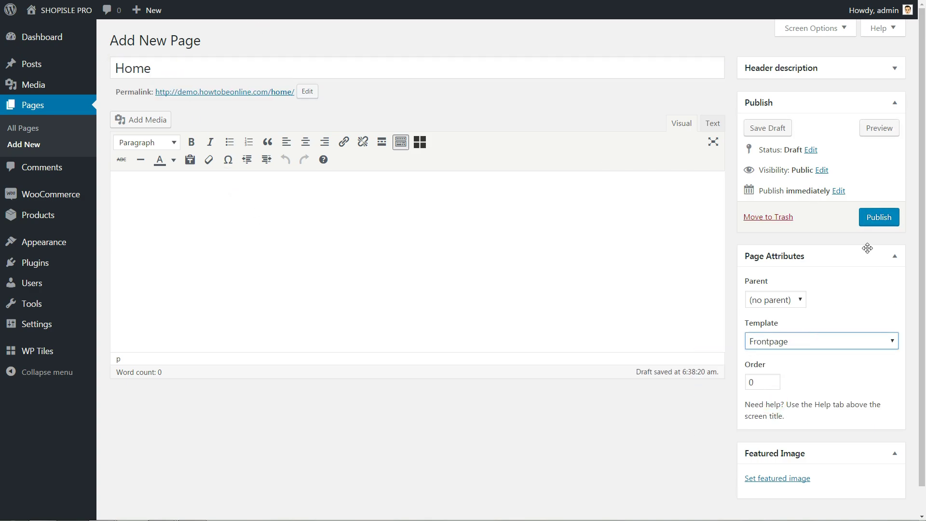
left_click(867, 219)
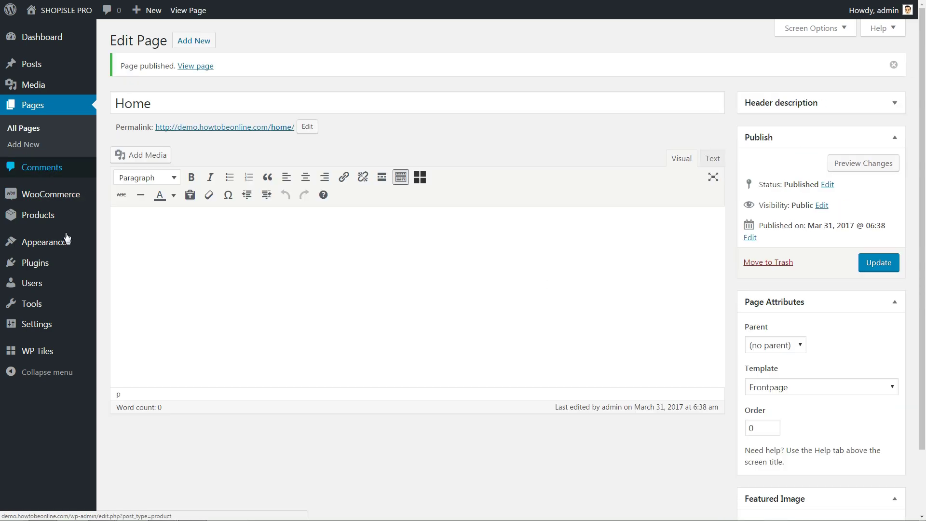
mouse_move(66, 239)
left_click(127, 263)
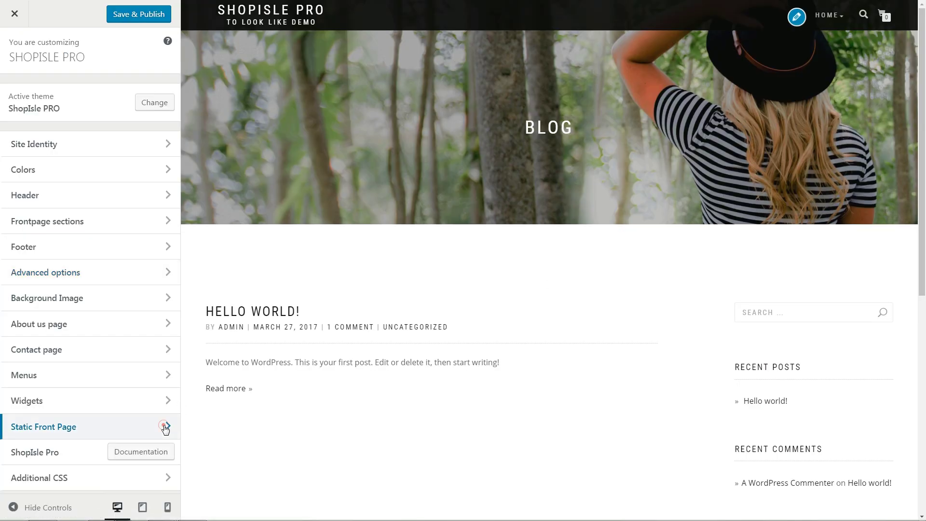
- Set the front page display to 'A static page' with Home, and publish
left_click(165, 427)
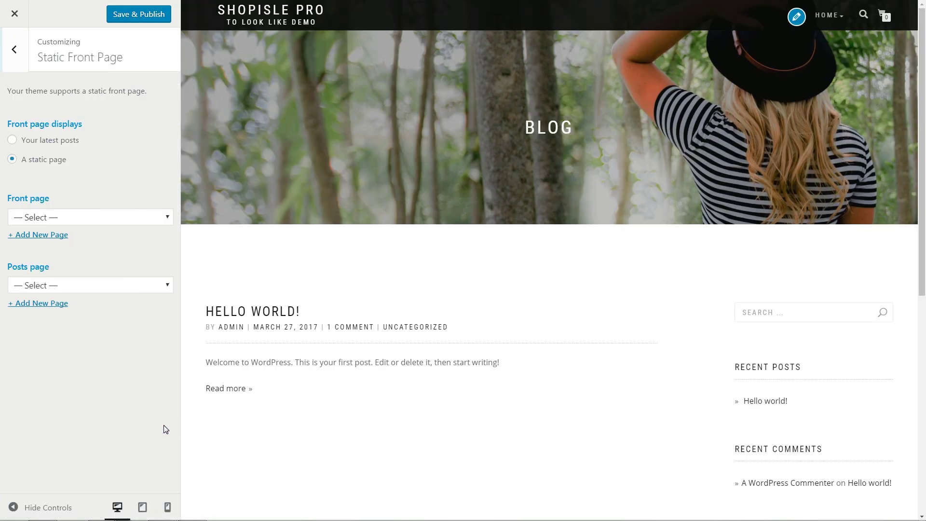
left_click(12, 140)
left_click(11, 160)
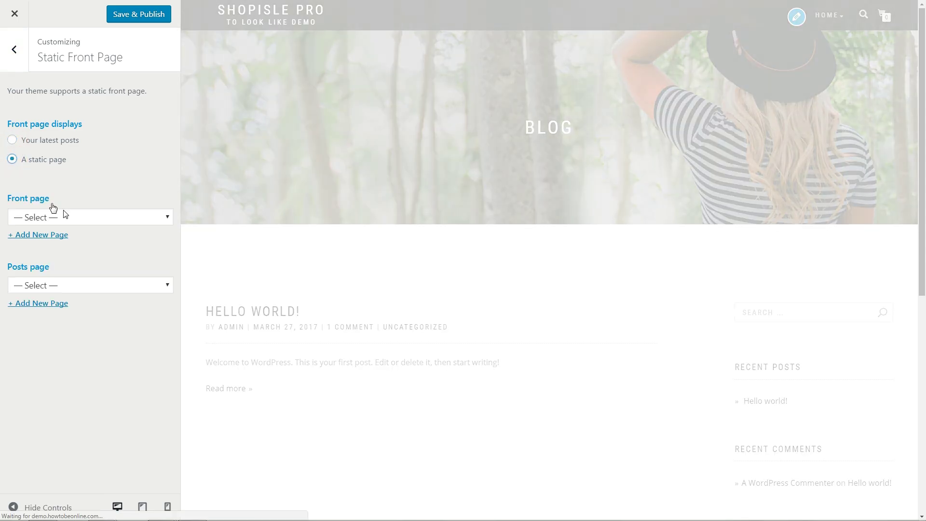
left_click(78, 217)
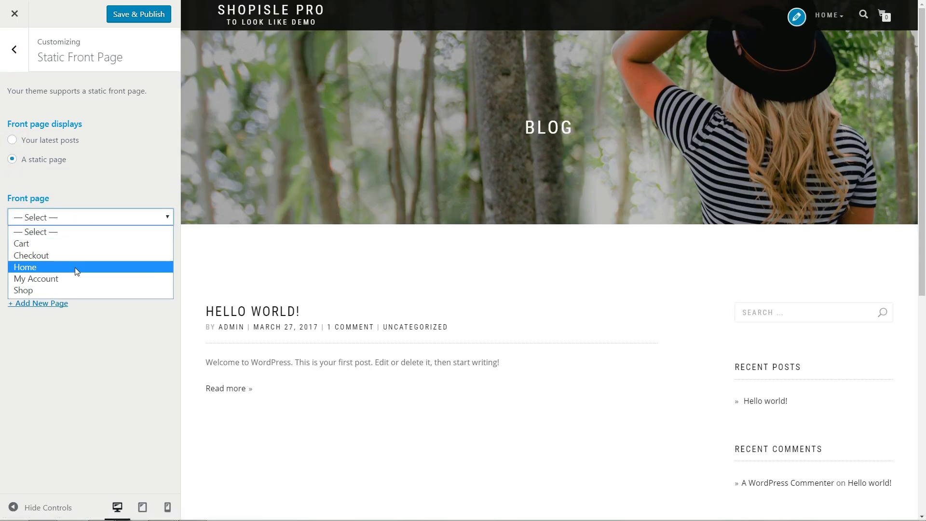
left_click(75, 267)
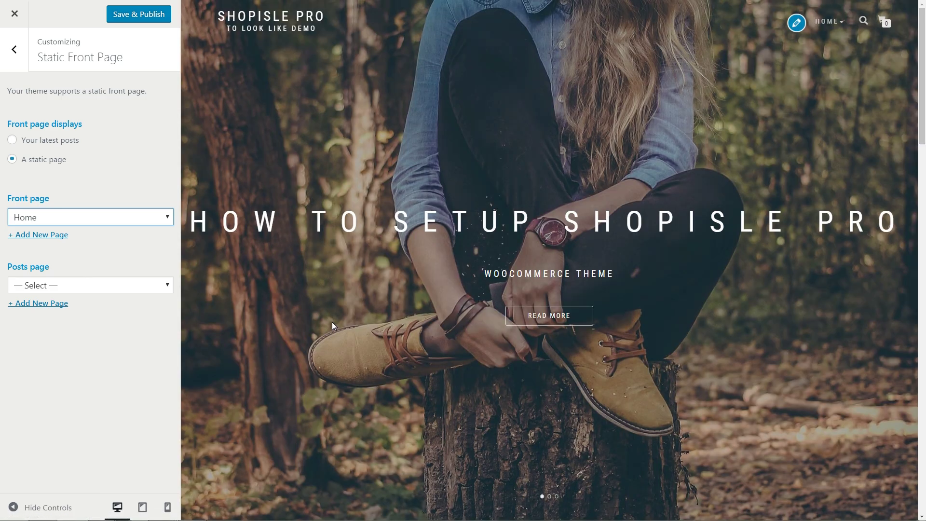
left_click(126, 13)
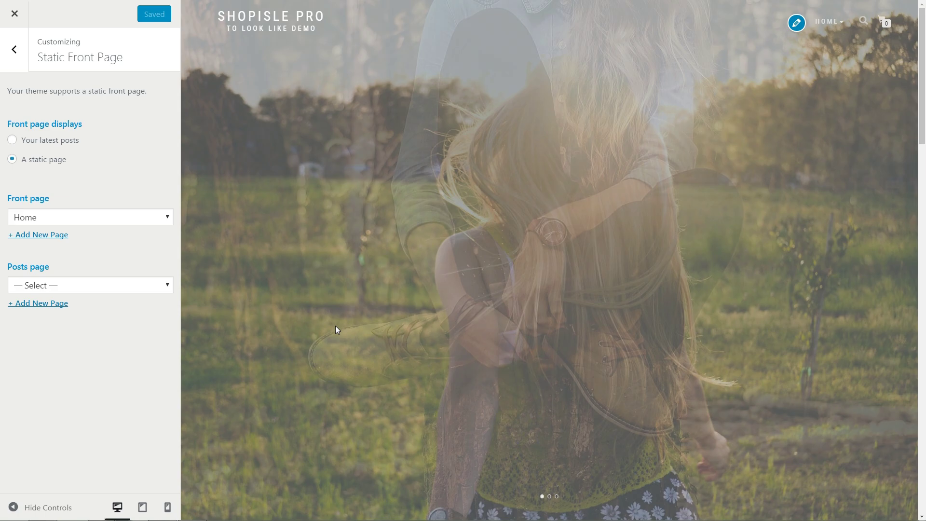
- Upload oldcars-1.png and set it as the site logo
left_click(14, 50)
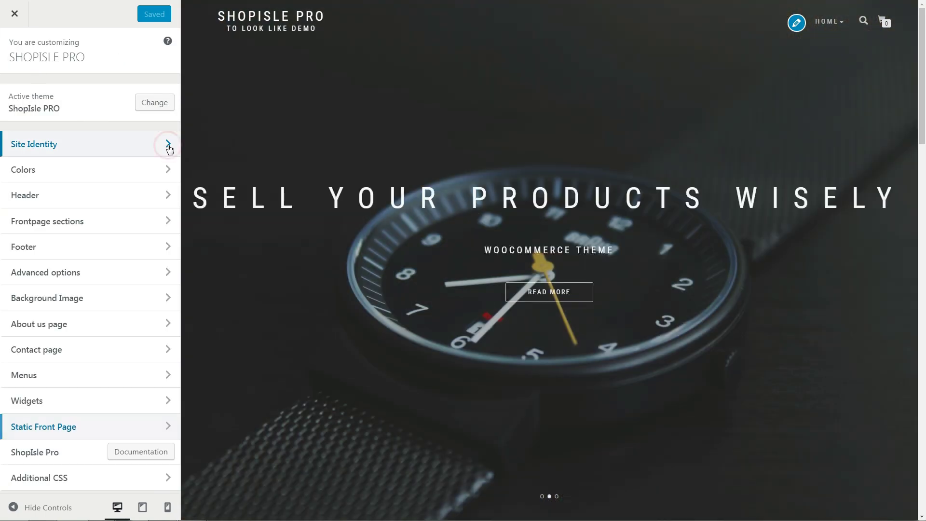
left_click(168, 152)
left_click(148, 150)
left_click(50, 62)
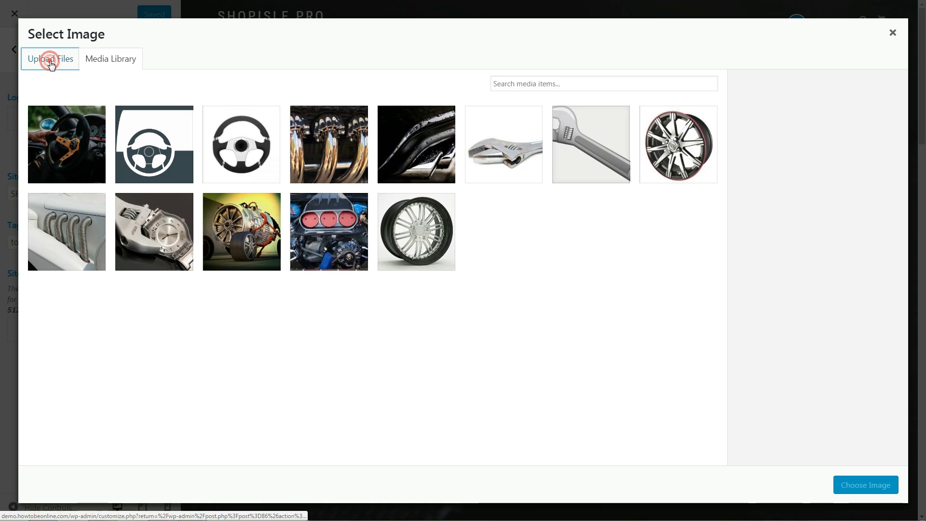
left_click(455, 258)
left_click(562, 319)
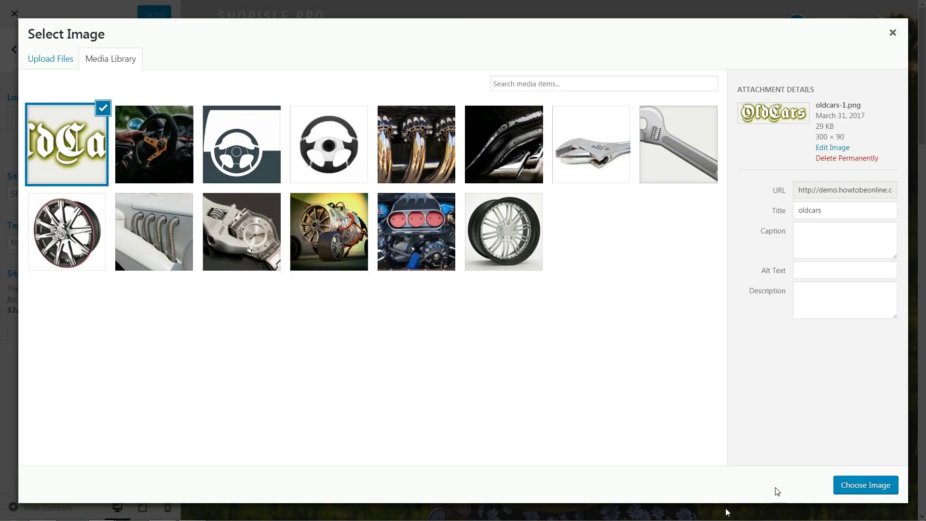
left_click(873, 490)
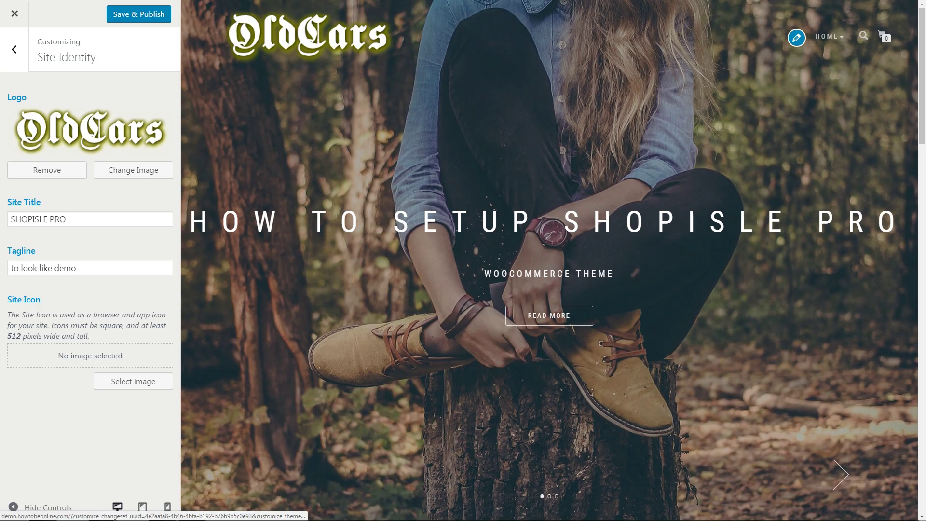
- Rename the site 'OLD CARS DEMO' with the tagline 'we love old cars'
type("OLD CARS")
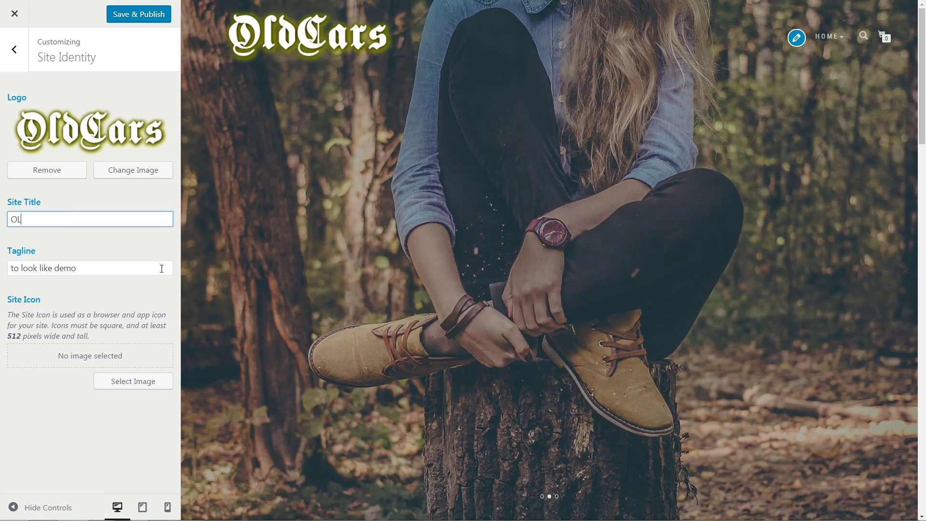
left_click_drag(77, 268, 2, 263)
type("we love old cars")
left_click(106, 219)
type("DEMO")
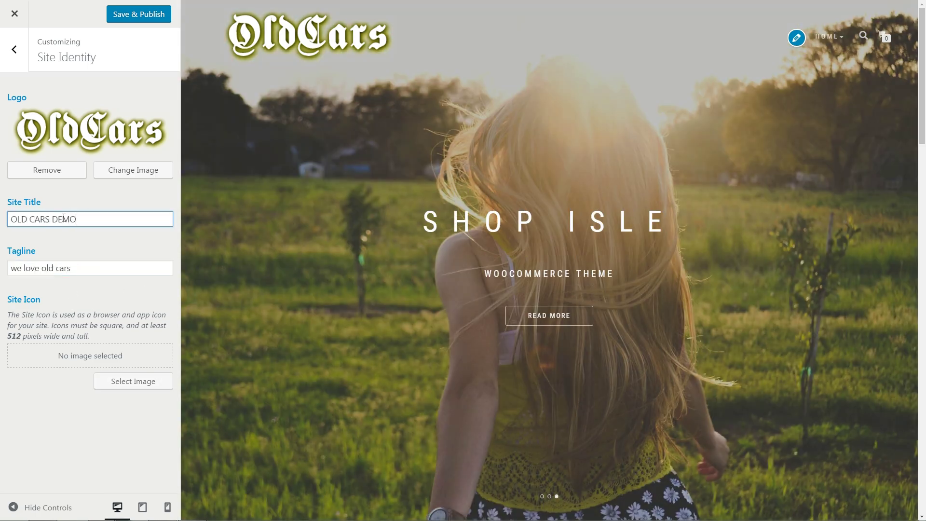
- Choose the steering-wheel image as the site icon
left_click(120, 382)
left_click(331, 143)
left_click(873, 484)
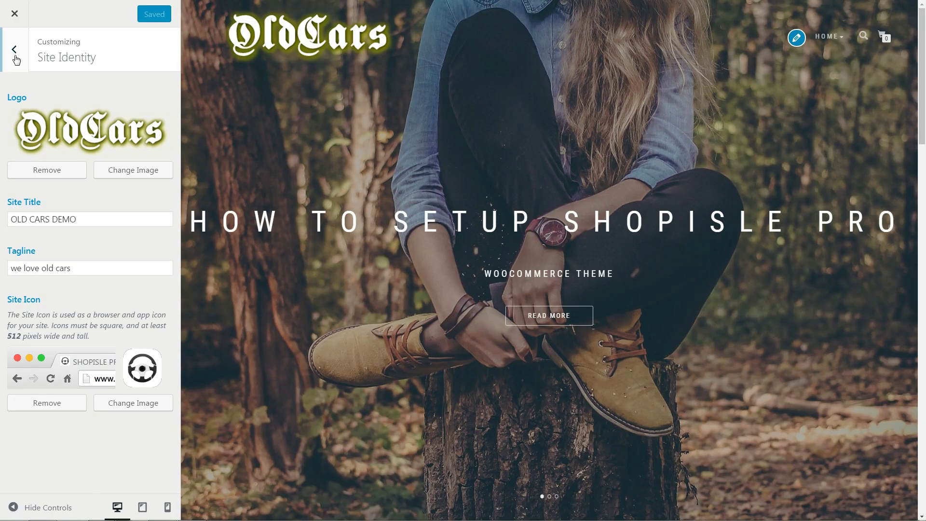
- Browse the colour schemes, then try red and white header text before clearing it
left_click(14, 50)
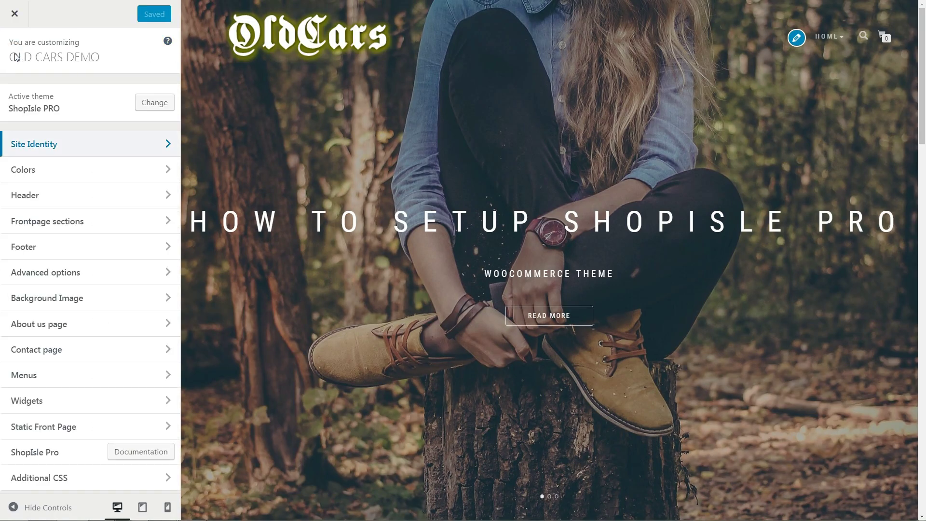
left_click(168, 169)
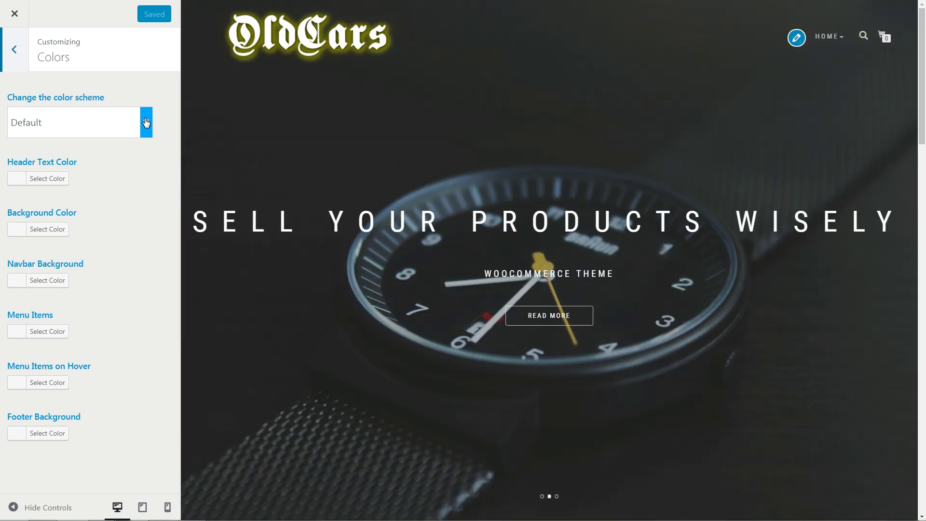
left_click(146, 122)
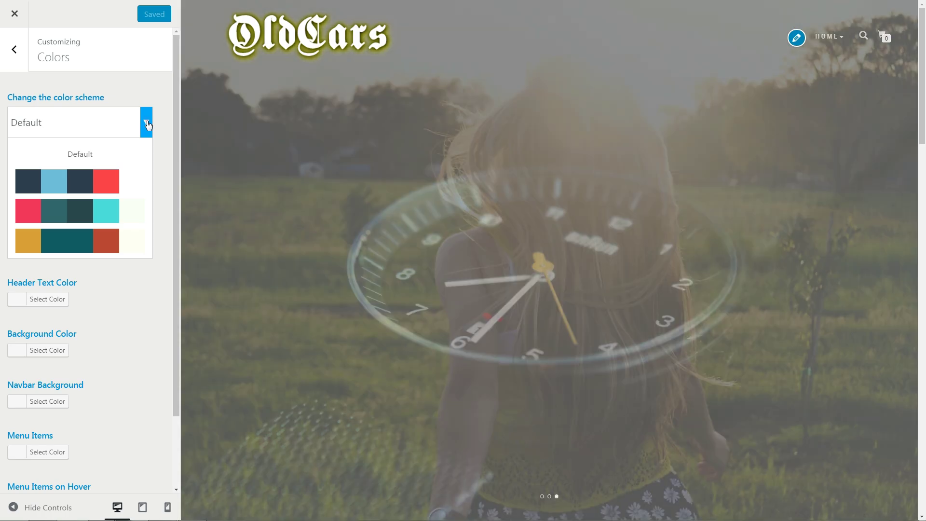
left_click(147, 125)
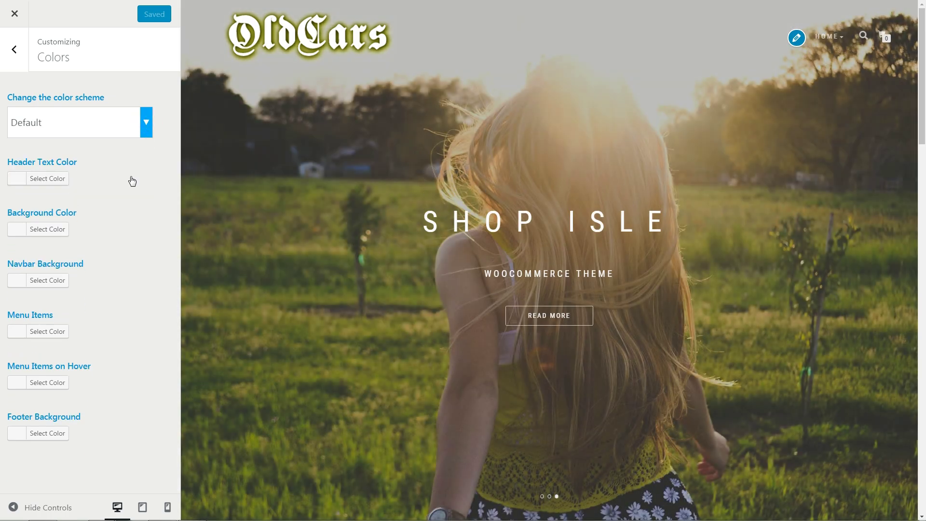
left_click(53, 180)
left_click(46, 317)
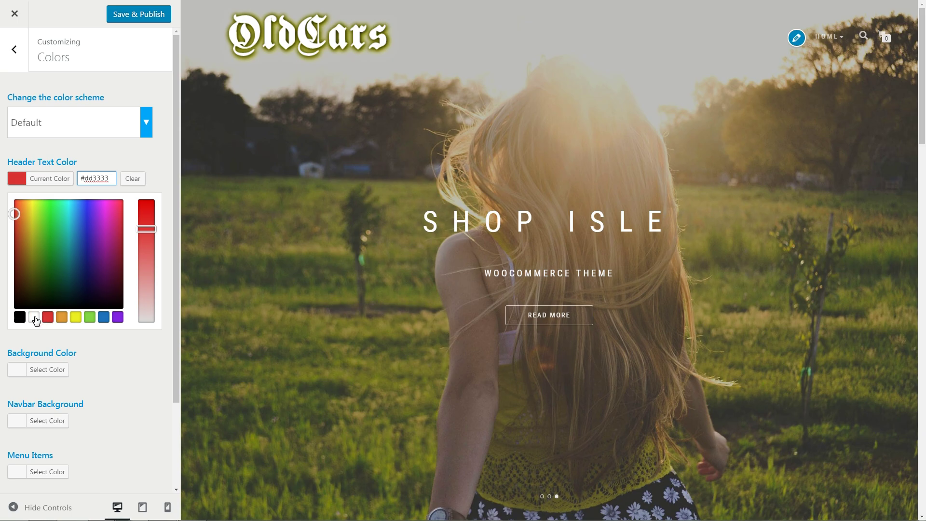
left_click(34, 319)
left_click(136, 180)
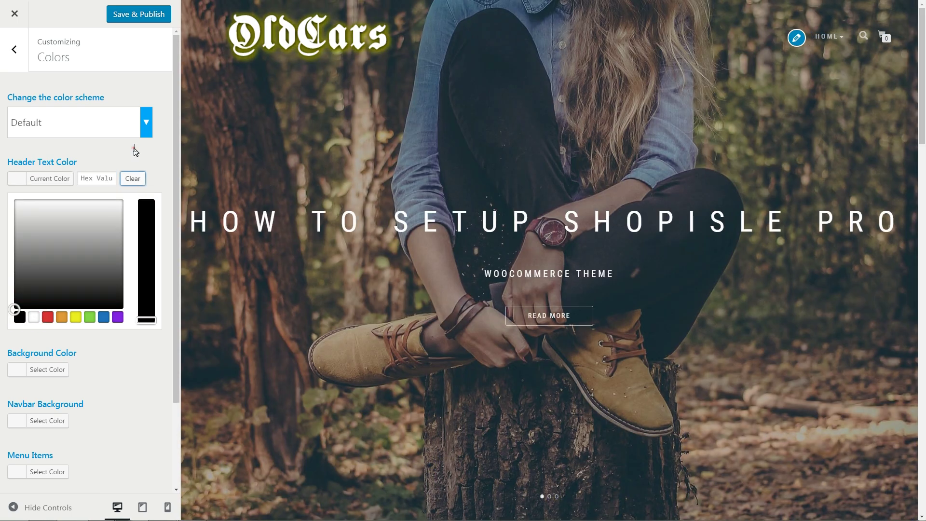
left_click(135, 160)
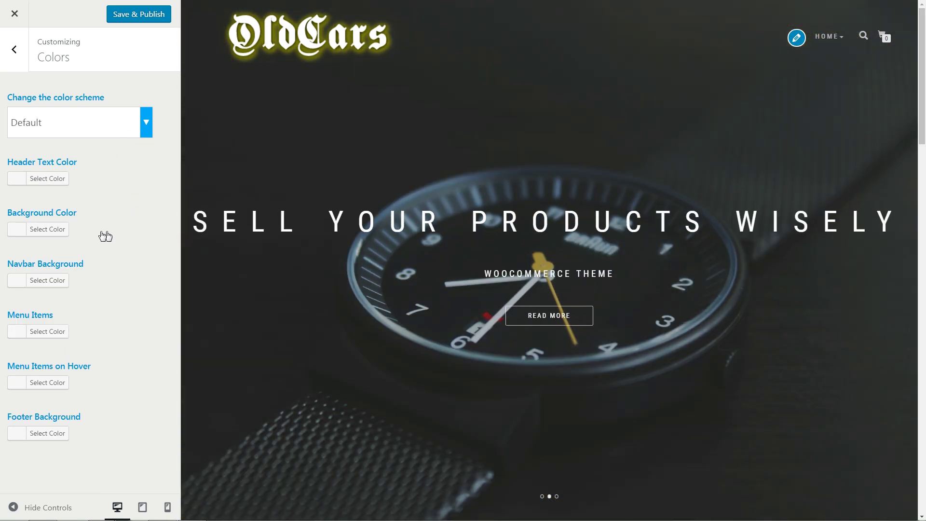
- Try a yellow site background colour, then clear it back to default
left_click(57, 229)
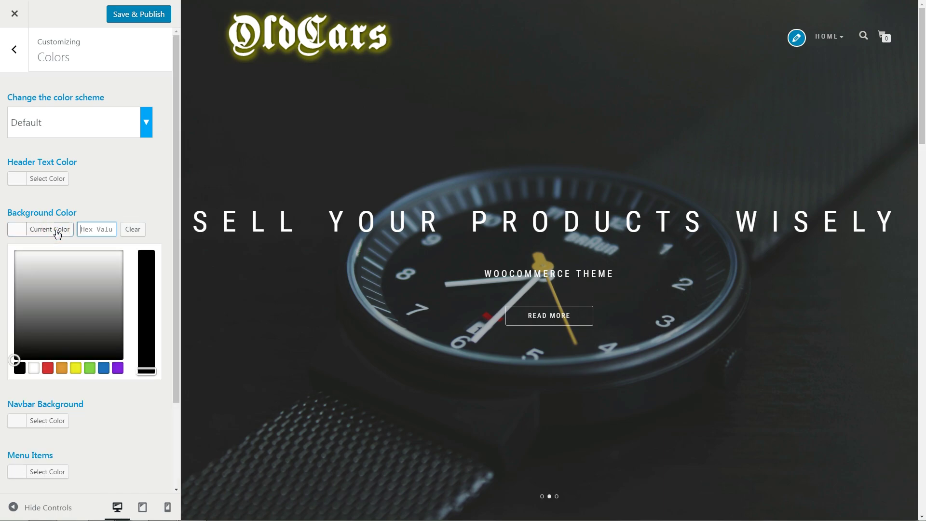
left_click(74, 368)
left_click(134, 230)
left_click(119, 204)
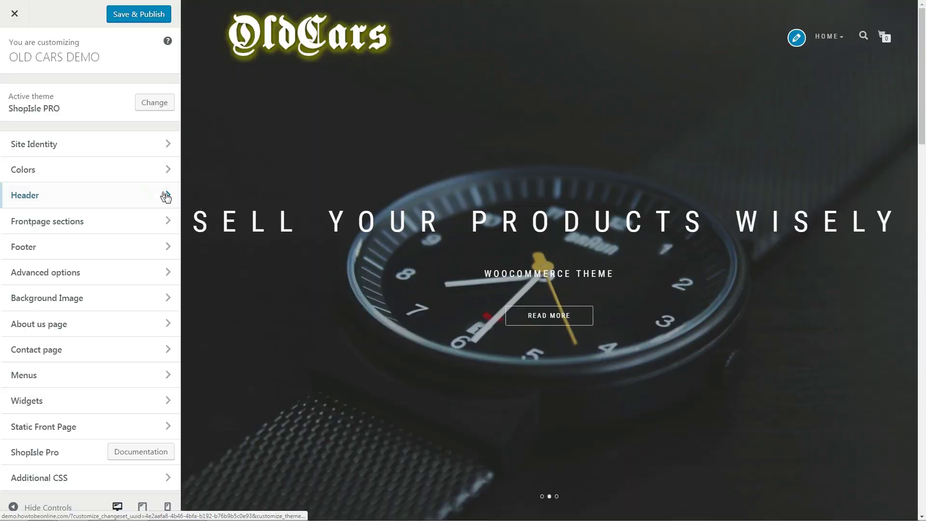
- Set the engine photo, cropped to a lower strip, as header image and publish
left_click(167, 194)
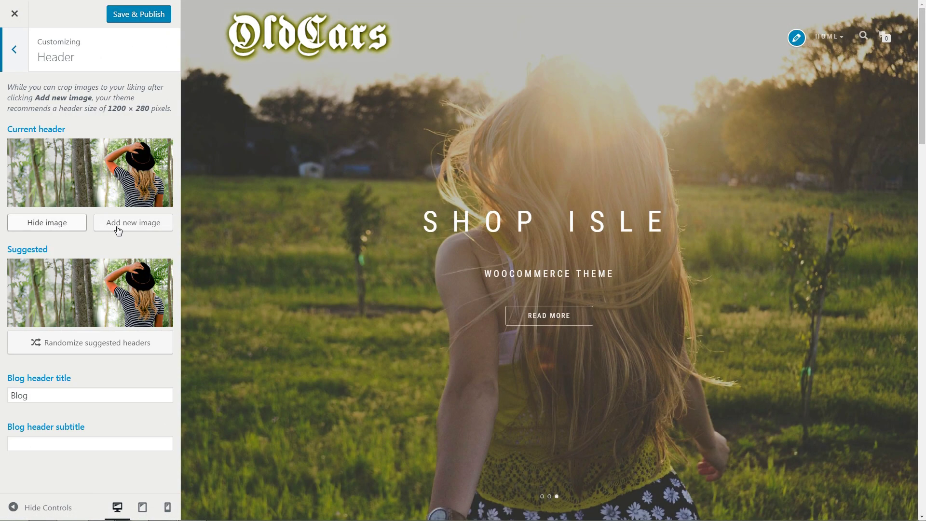
left_click(118, 224)
left_click(410, 237)
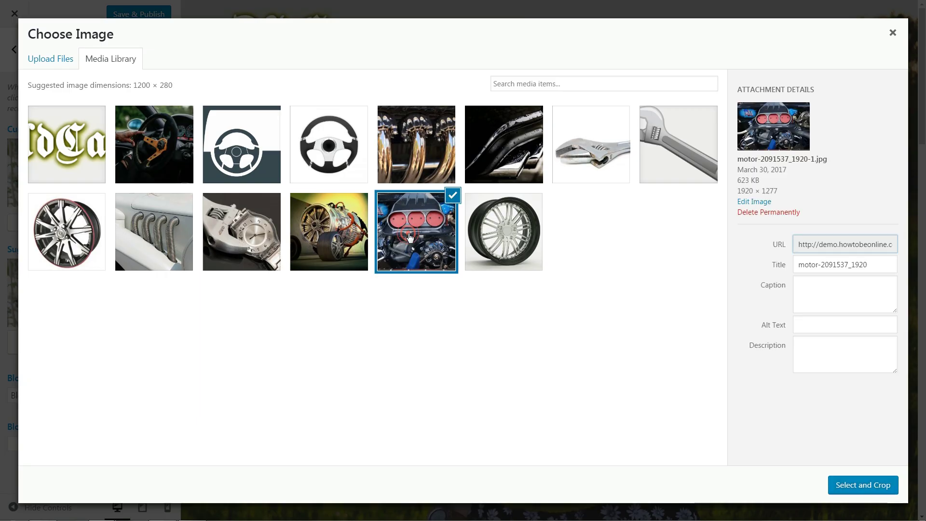
left_click(856, 487)
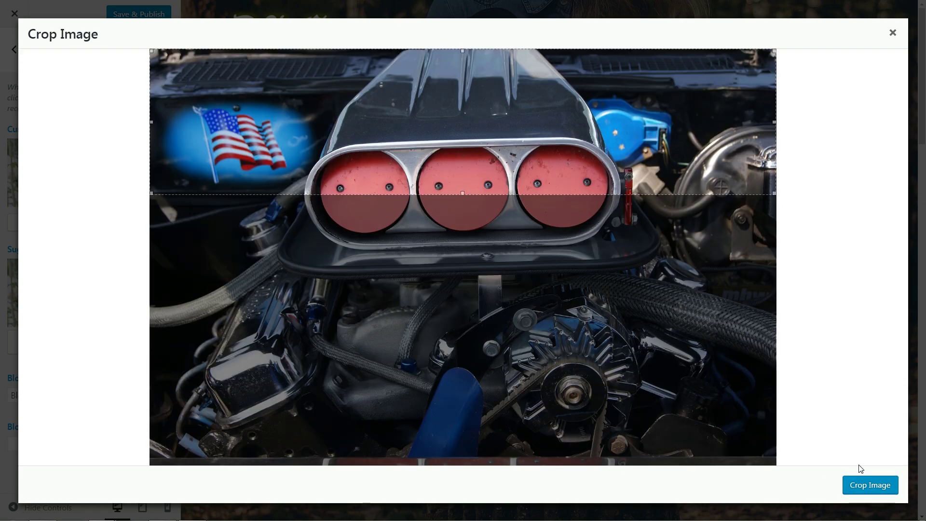
left_click_drag(588, 222, 608, 419)
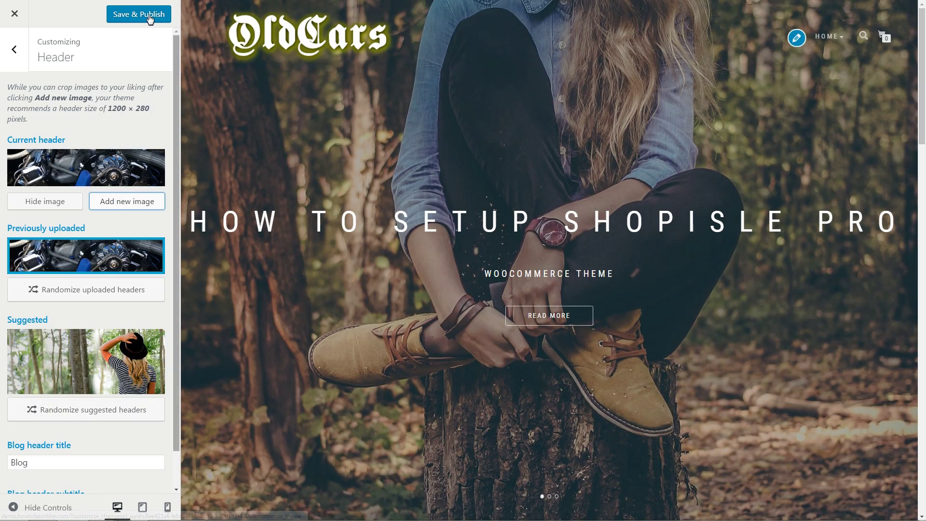
left_click(139, 14)
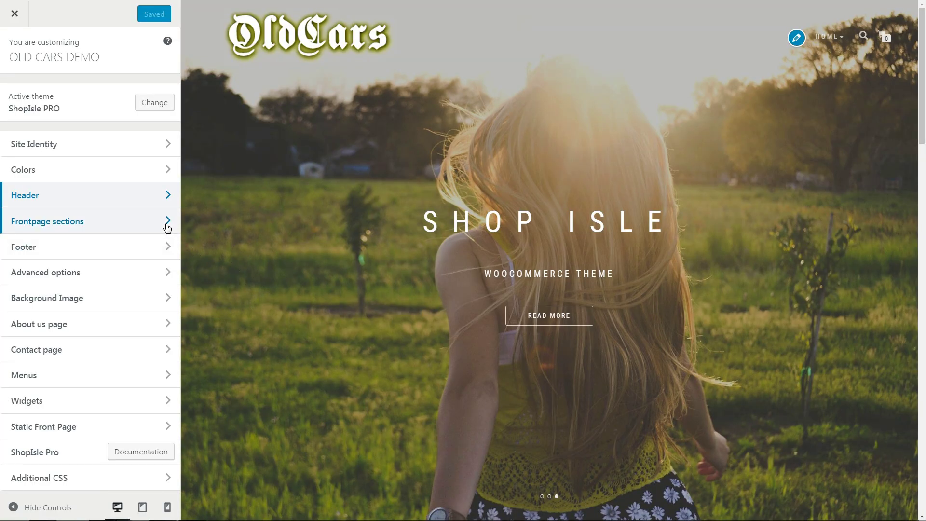
- Move Services above Video, then upload slider 4.jpg as the first slide's image
left_click(168, 223)
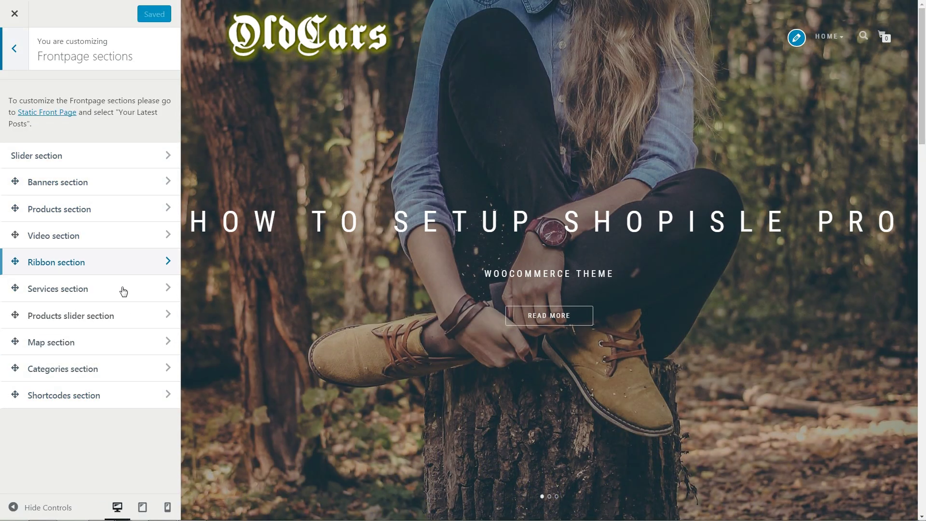
left_click_drag(116, 291, 118, 182)
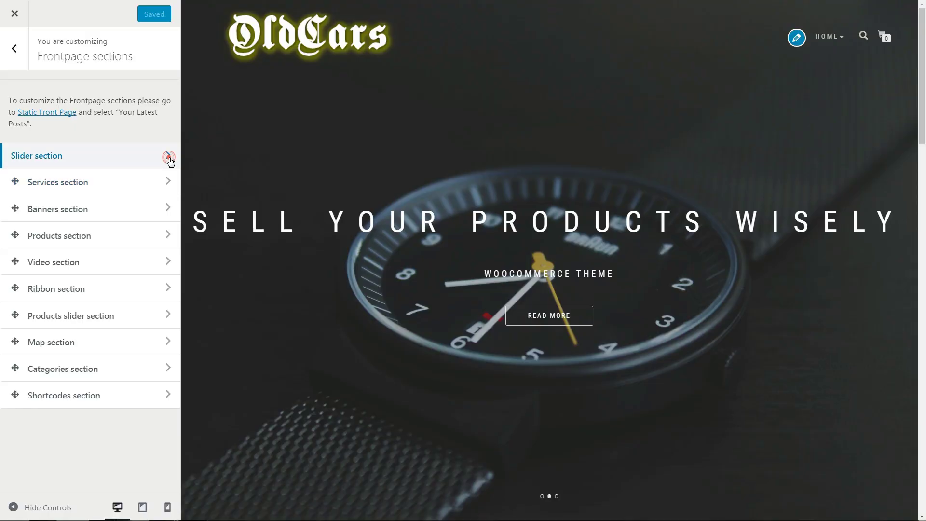
left_click(167, 157)
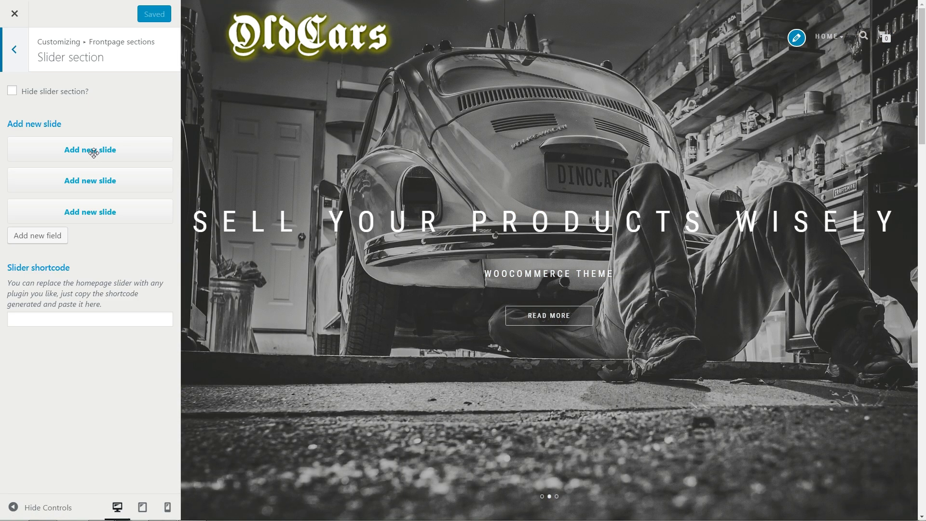
left_click(101, 154)
left_click(41, 217)
left_click(178, 59)
left_click(523, 251)
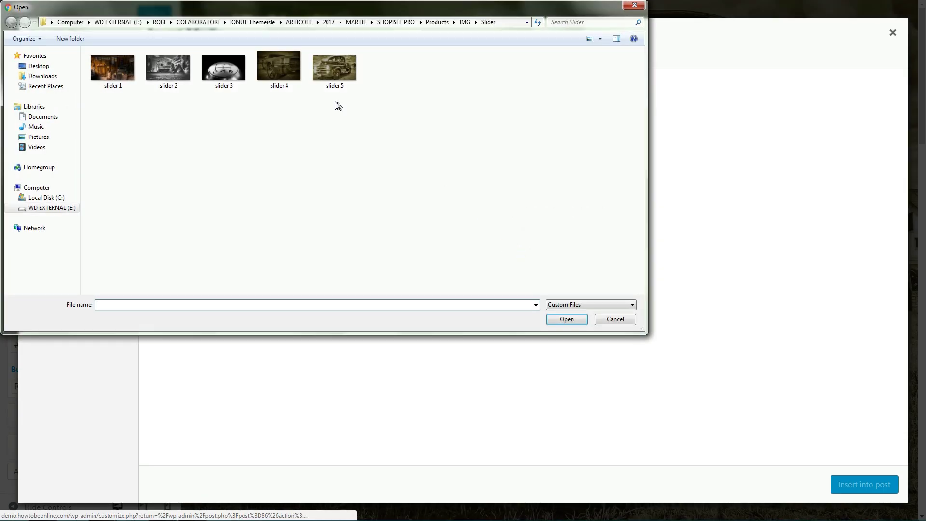
left_click(560, 321)
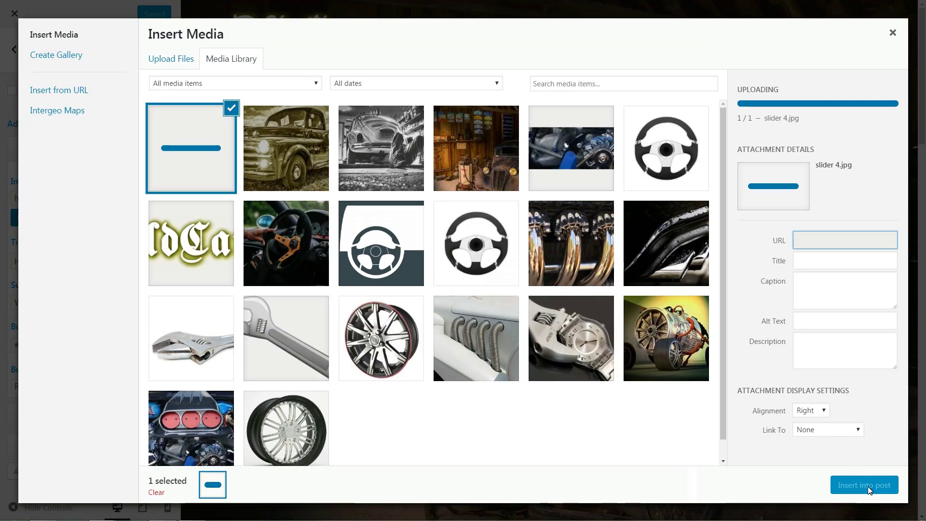
left_click(867, 486)
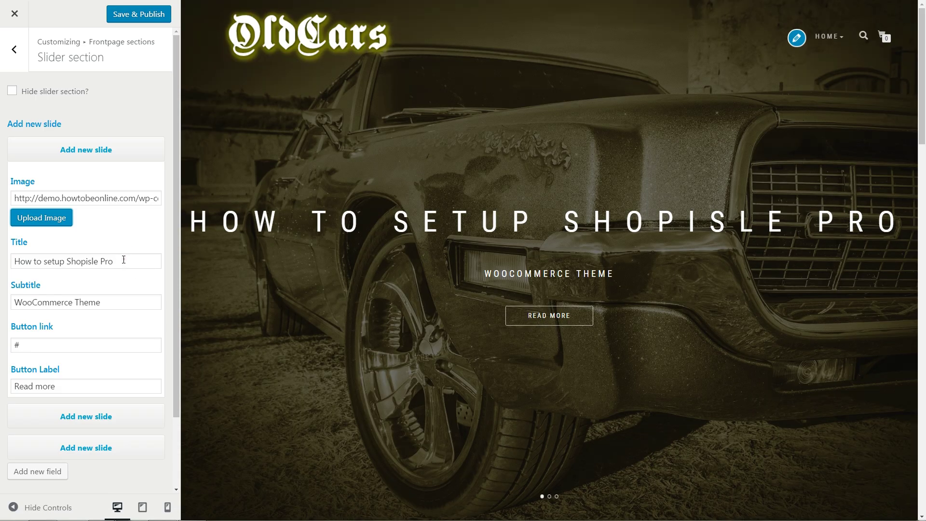
- Review the slides' title, subtitle and button link fields
triple_click(124, 259)
double_click(115, 302)
triple_click(39, 345)
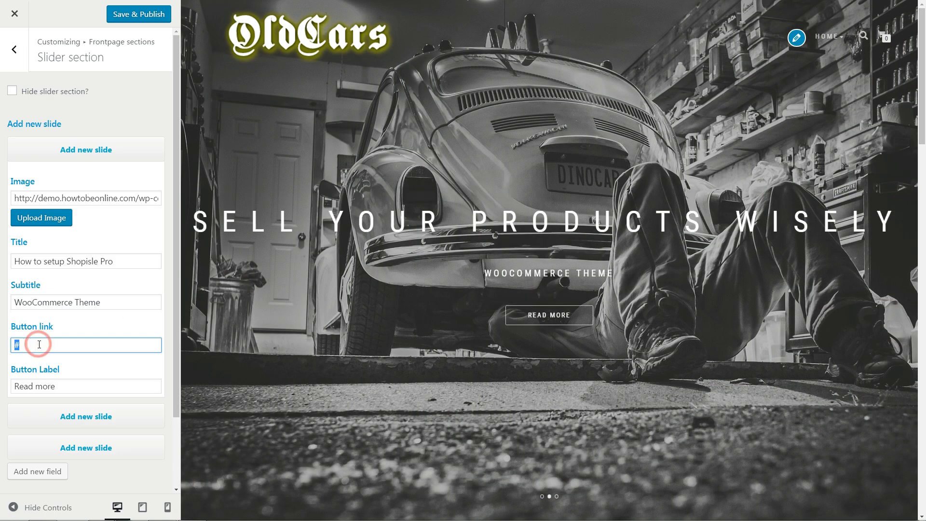
left_click(101, 150)
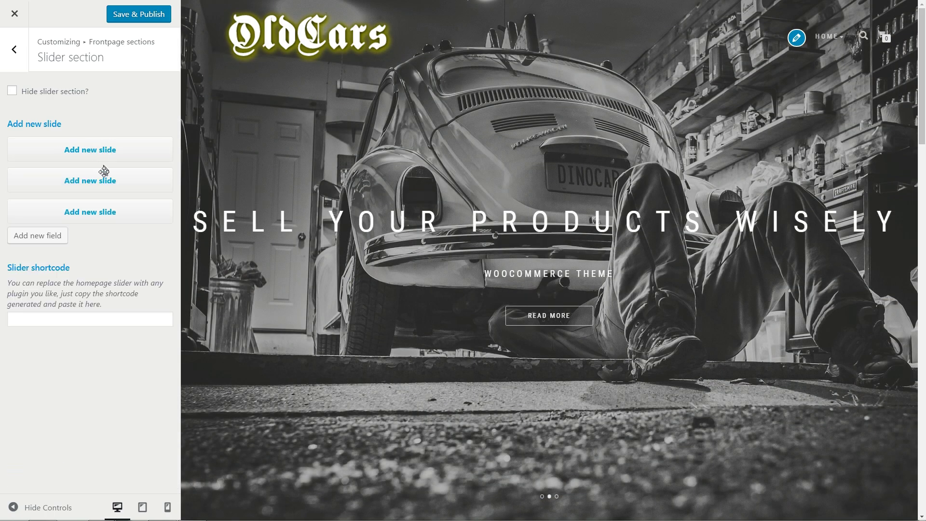
left_click(104, 176)
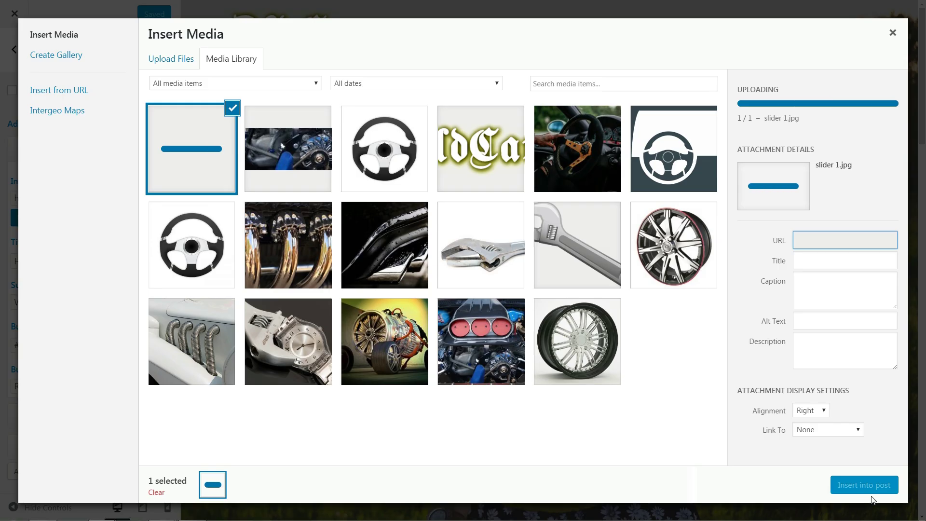
left_click(865, 486)
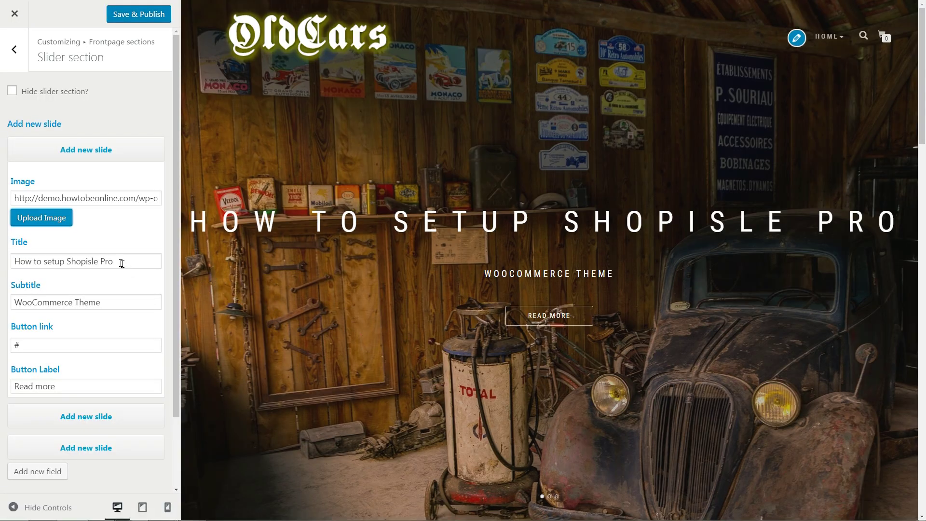
left_click_drag(122, 263, 9, 258)
left_click(118, 304)
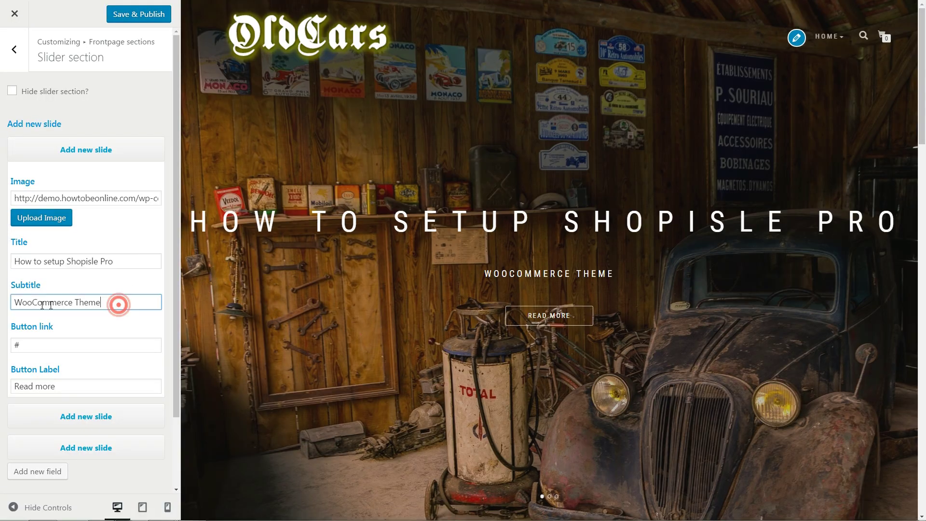
left_click(82, 151)
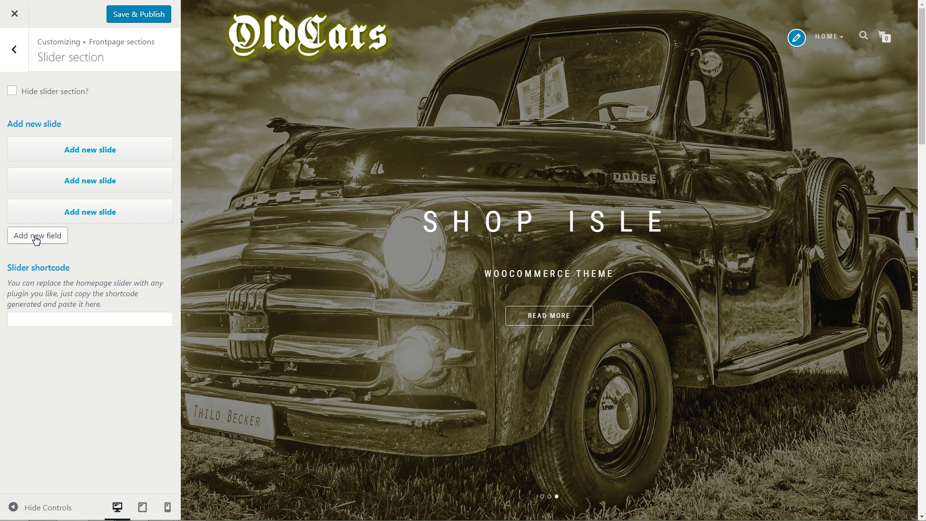
- Add a fourth slide, enter '[shortcode]' as slider shortcode, then delete the fourth slide
left_click(35, 235)
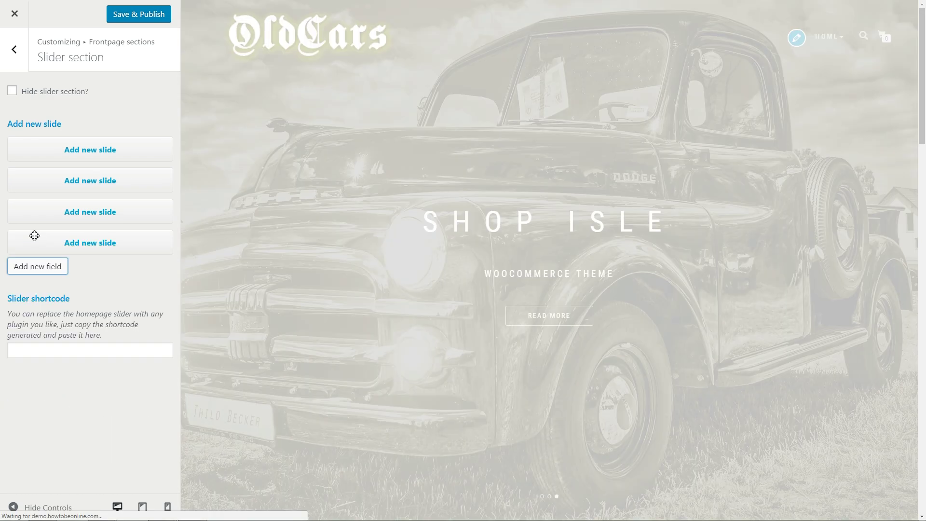
left_click(89, 244)
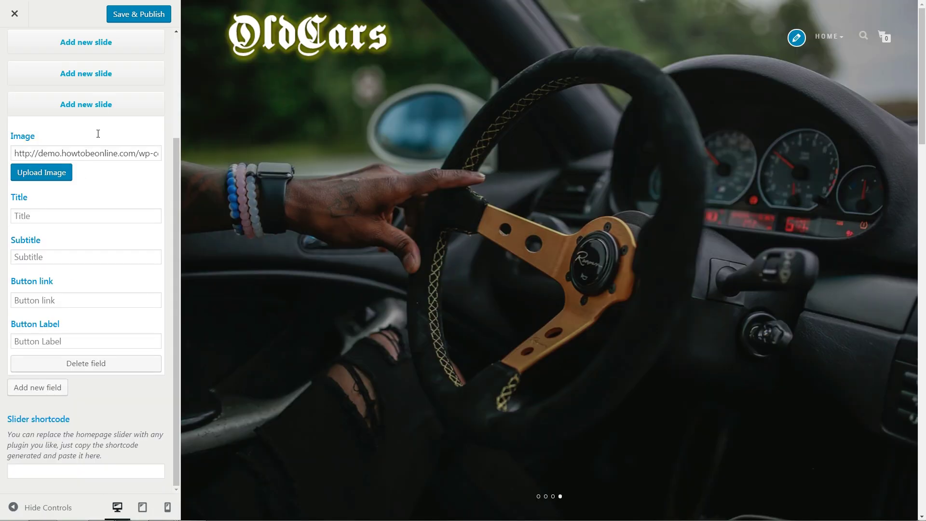
left_click(100, 104)
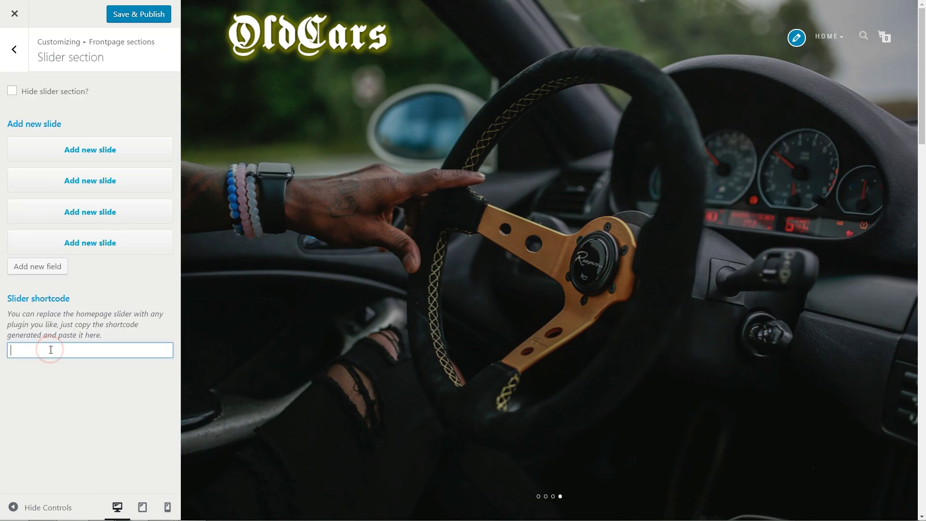
type("[shortcode]")
left_click_drag(64, 349, 2, 357)
left_click(96, 243)
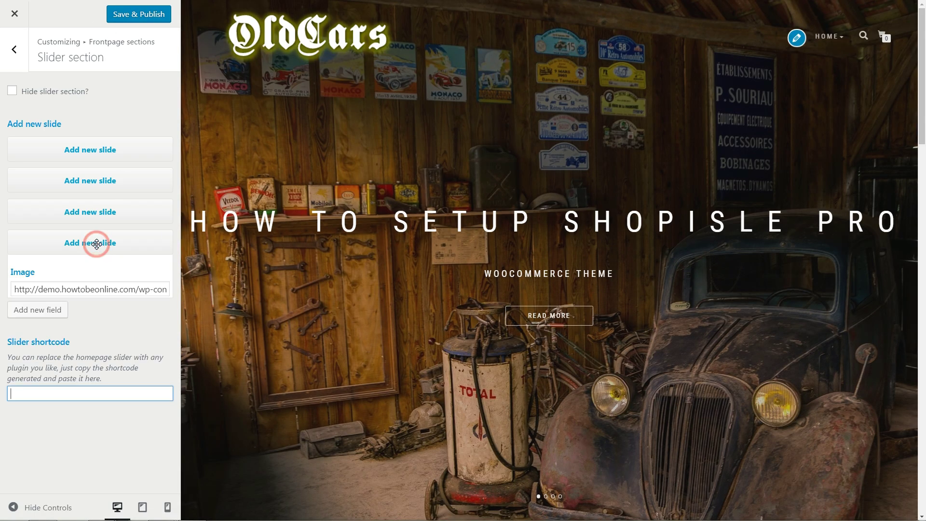
left_click(95, 363)
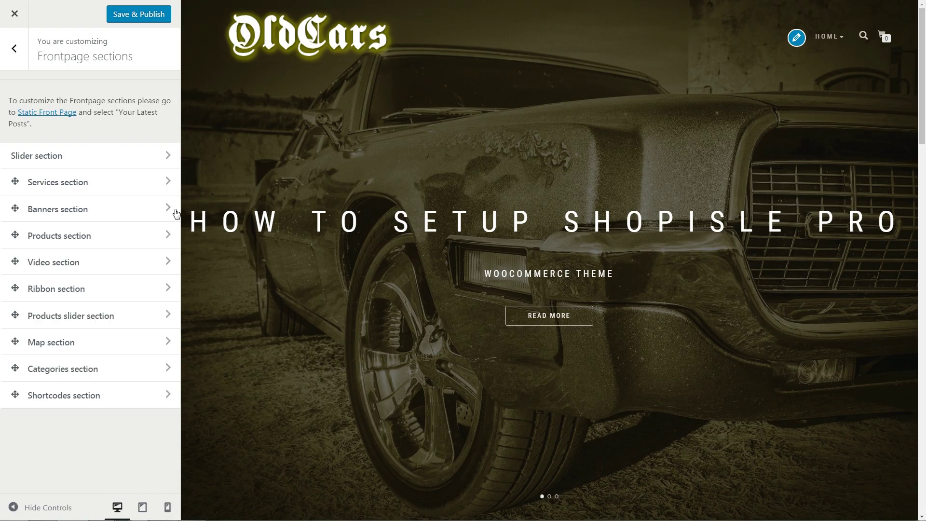
- Insert the steering-wheel photo as the first banner's image
left_click(175, 211)
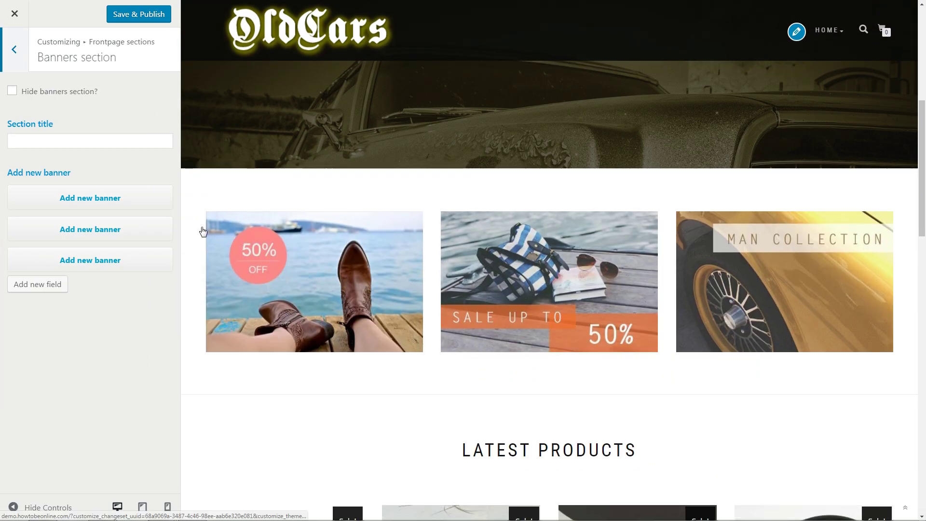
left_click(113, 198)
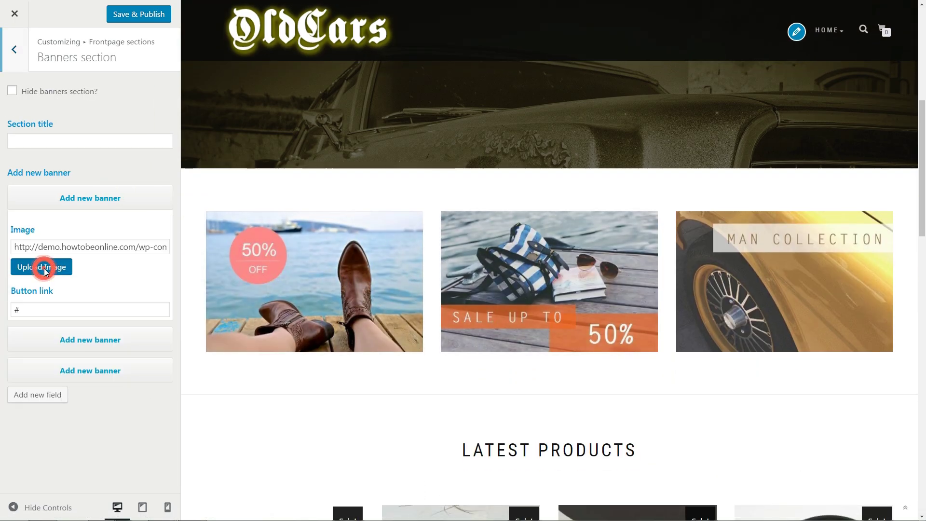
left_click(44, 271)
left_click(286, 243)
left_click(849, 486)
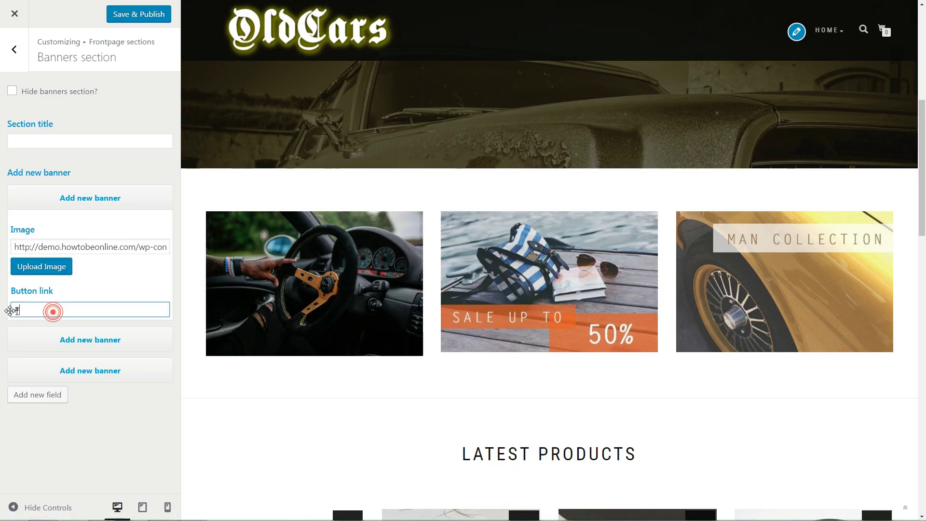
- Add a fourth banner and delete it again
left_click(99, 203)
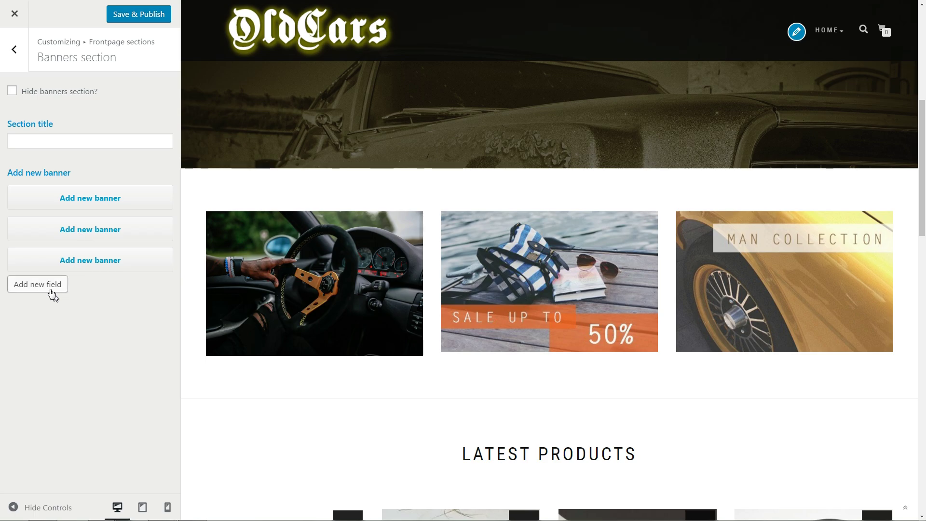
left_click(47, 286)
left_click(81, 293)
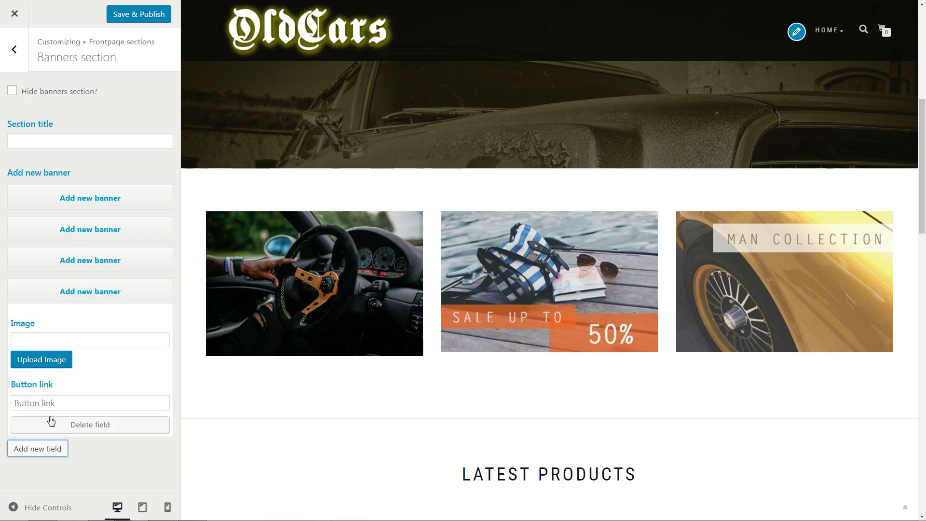
left_click(47, 426)
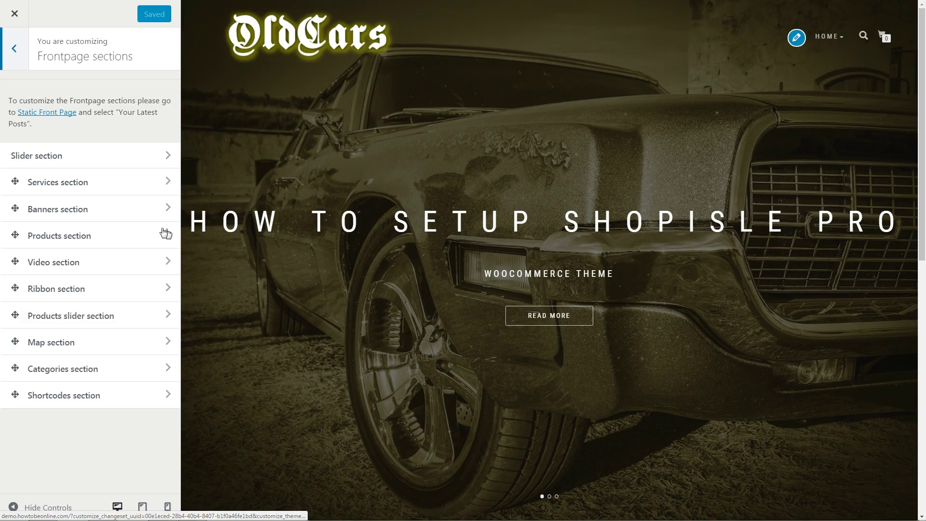
- Unhide the Products section, leave the category unset and shortcode empty, and publish
left_click(165, 235)
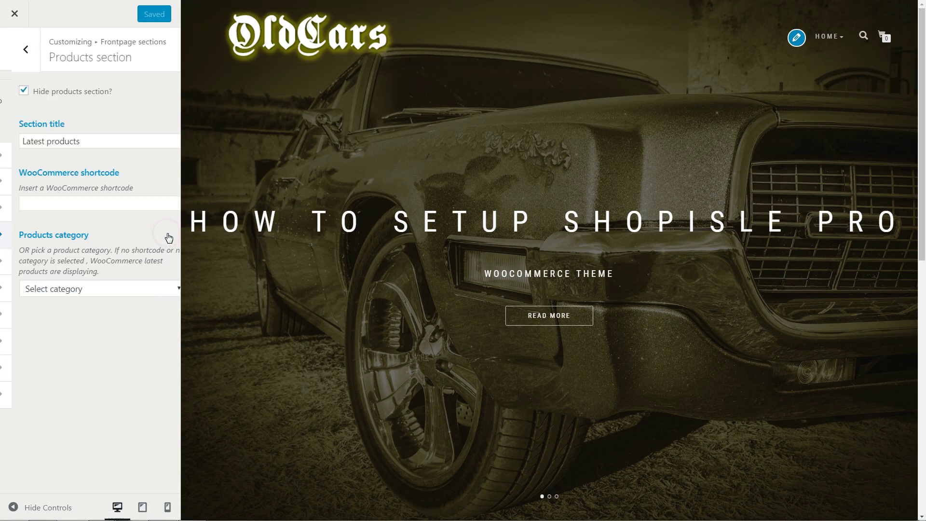
scroll(406, 293, "down", 10)
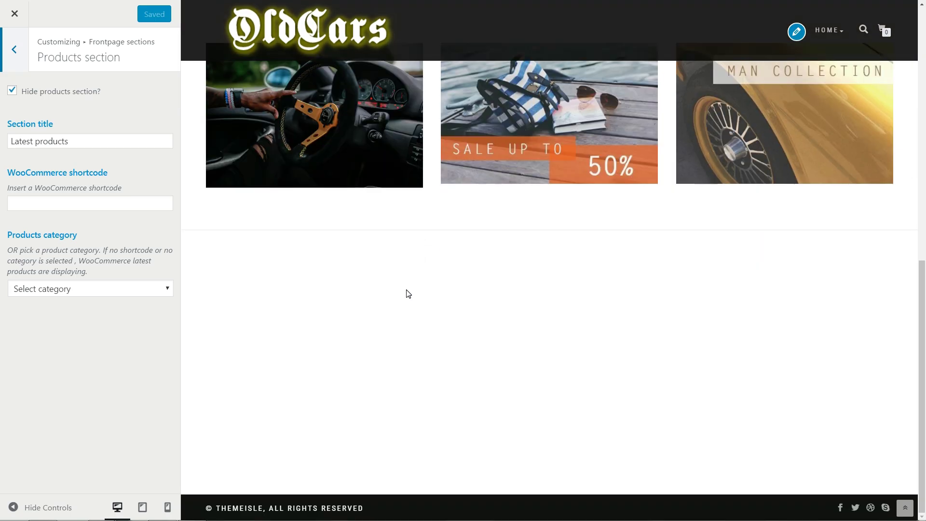
left_click(13, 91)
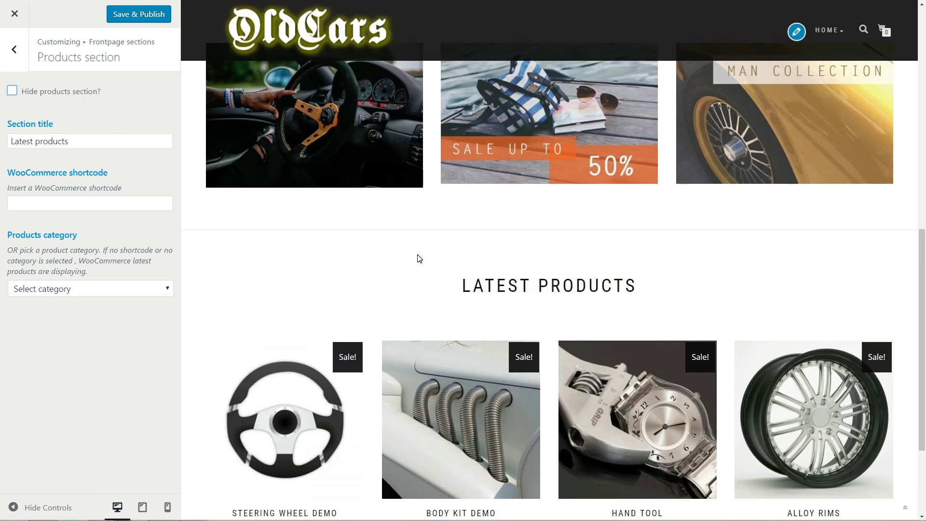
scroll(418, 259, "down", 3)
left_click(85, 142)
key("Tab")
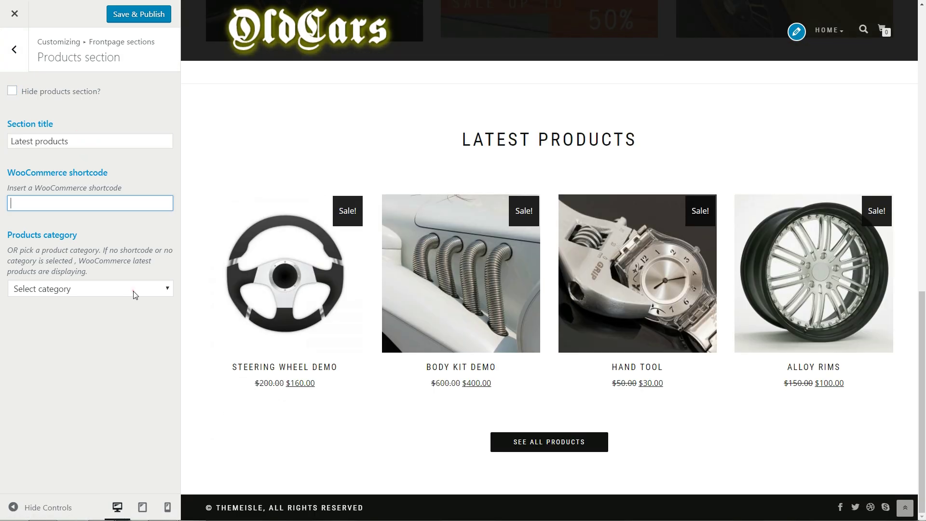
left_click(135, 290)
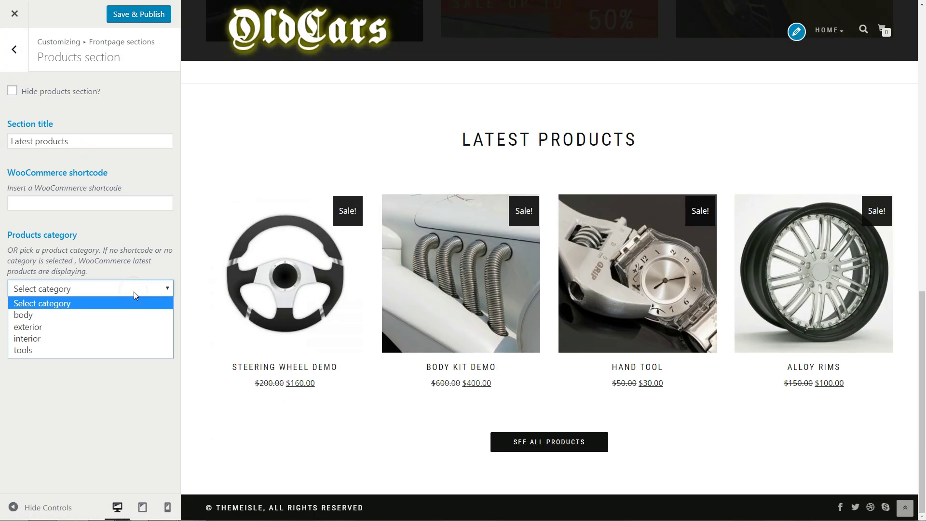
left_click(118, 293)
left_click(54, 206)
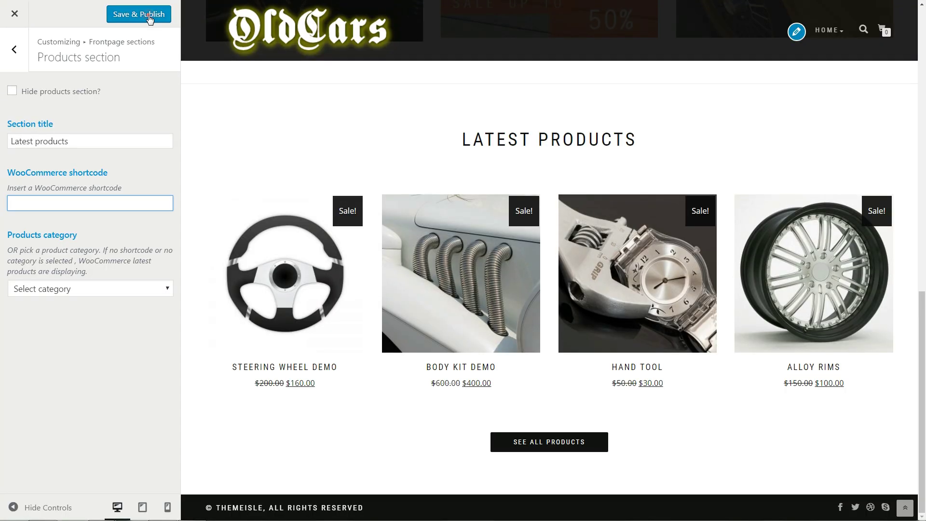
left_click(149, 18)
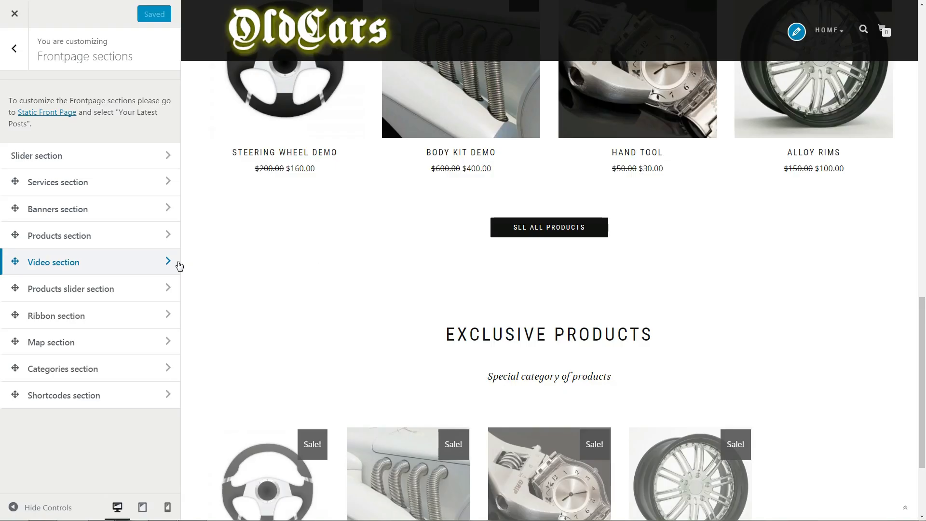
- Title the Video section 'VIDEO TITLE' and paste in the YouTube link
left_click(167, 262)
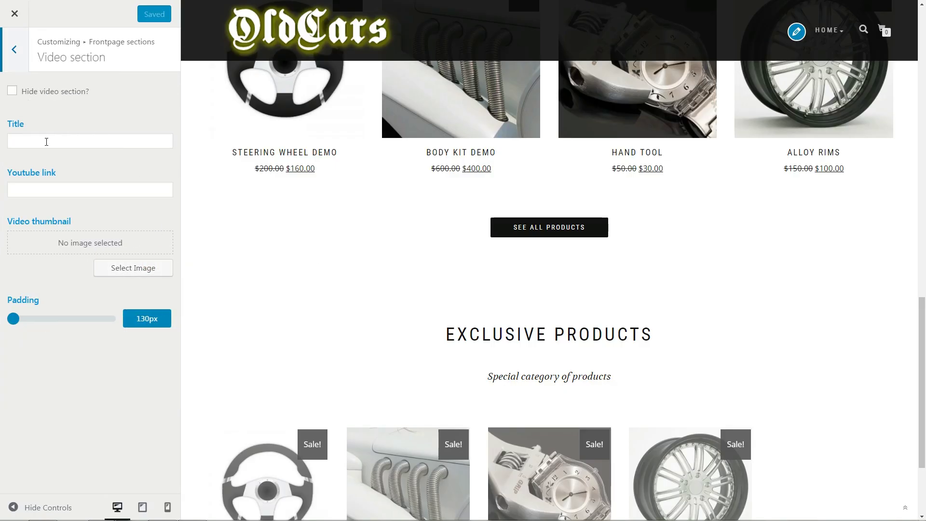
left_click(45, 141)
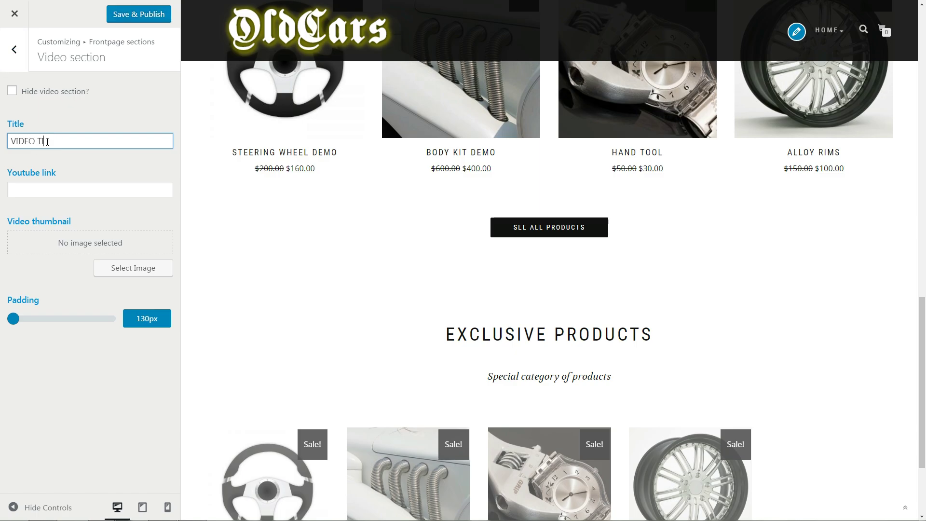
right_click(13, 187)
left_click(39, 242)
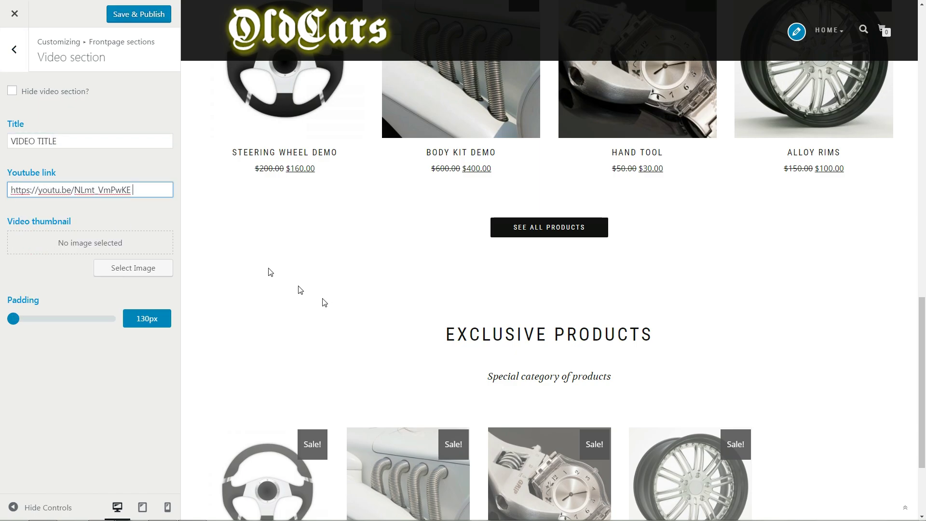
left_click(167, 174)
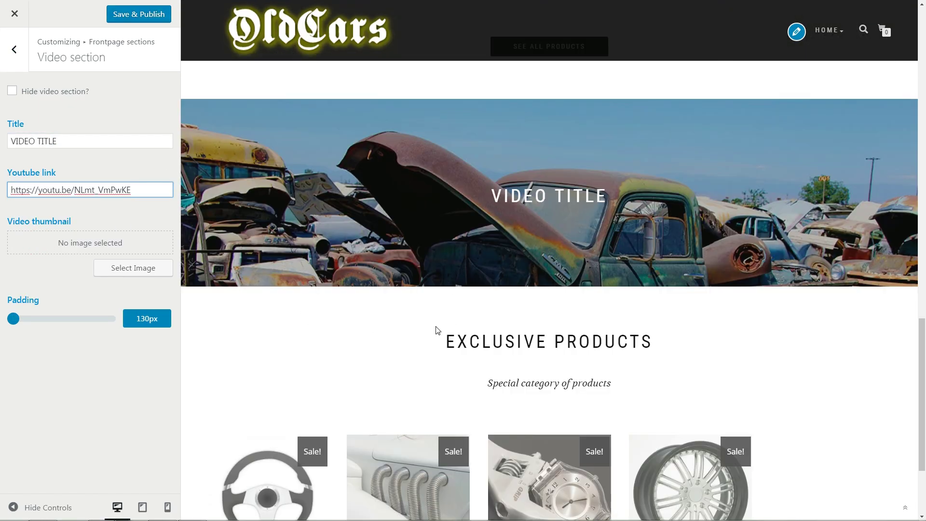
- Set then remove the slider-5 truck thumbnail, keep 130px padding, and publish
left_click(133, 267)
left_click(144, 145)
left_click(856, 493)
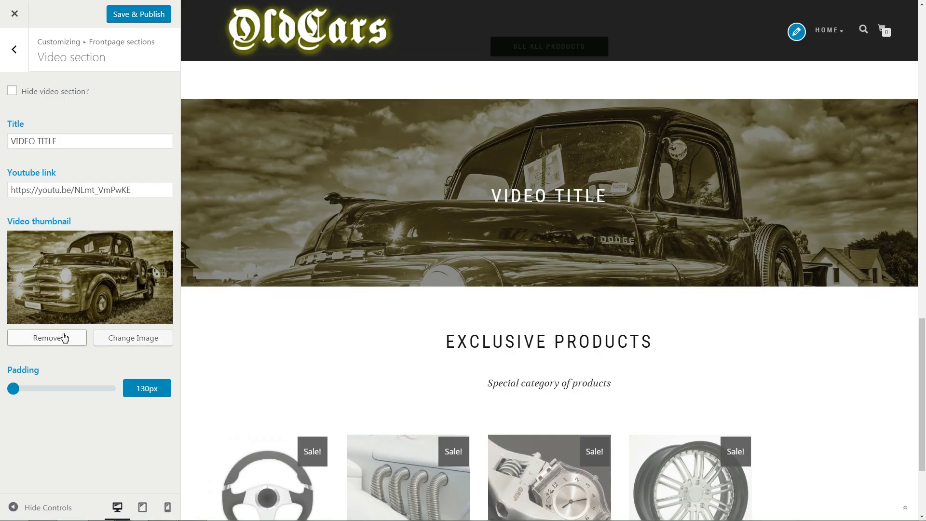
left_click(64, 338)
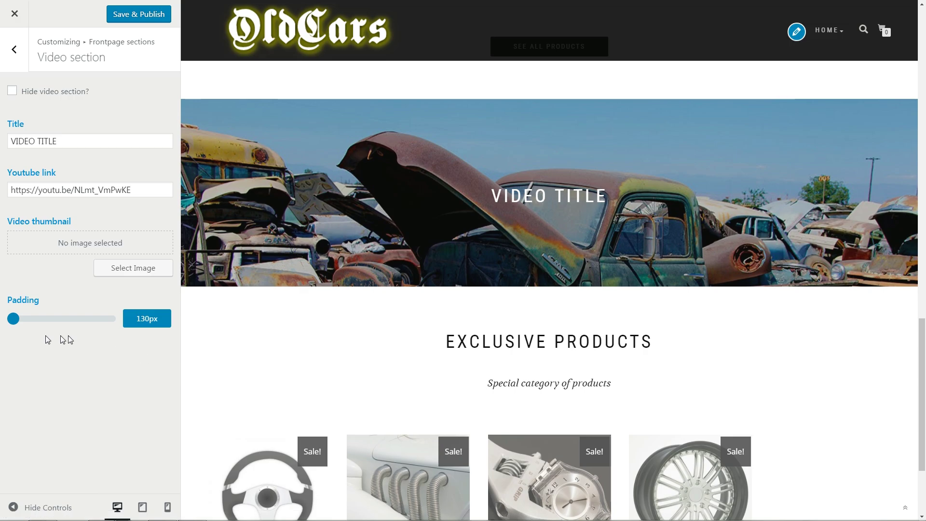
mouse_move(15, 319)
left_mouse_down()
mouse_move(132, 335)
mouse_move(4, 320)
left_mouse_up()
left_click(142, 15)
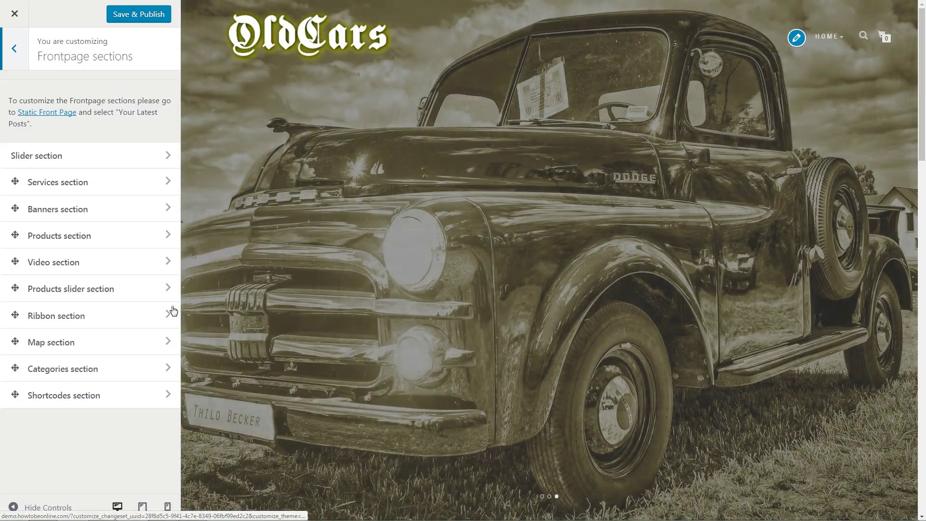
- Unhide the Ribbon section and review its 'Find out more' button text and link
left_click(167, 309)
scroll(539, 294, "down", 9)
scroll(539, 294, "down", 10)
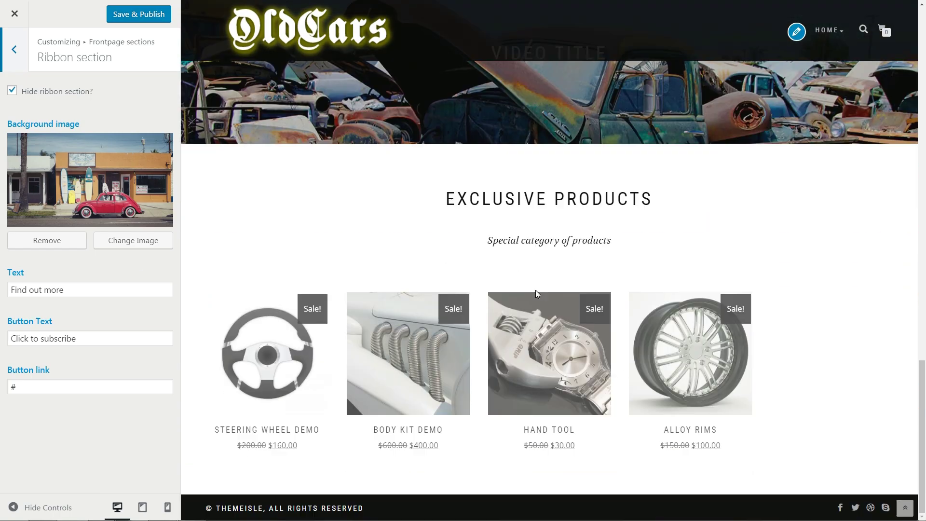
left_click(12, 92)
left_click_drag(10, 338, 81, 340)
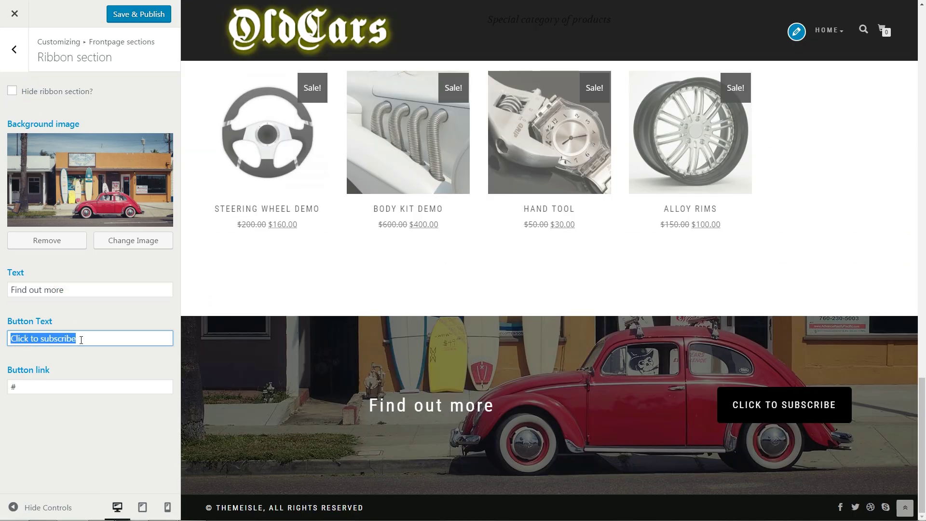
left_click(8, 388)
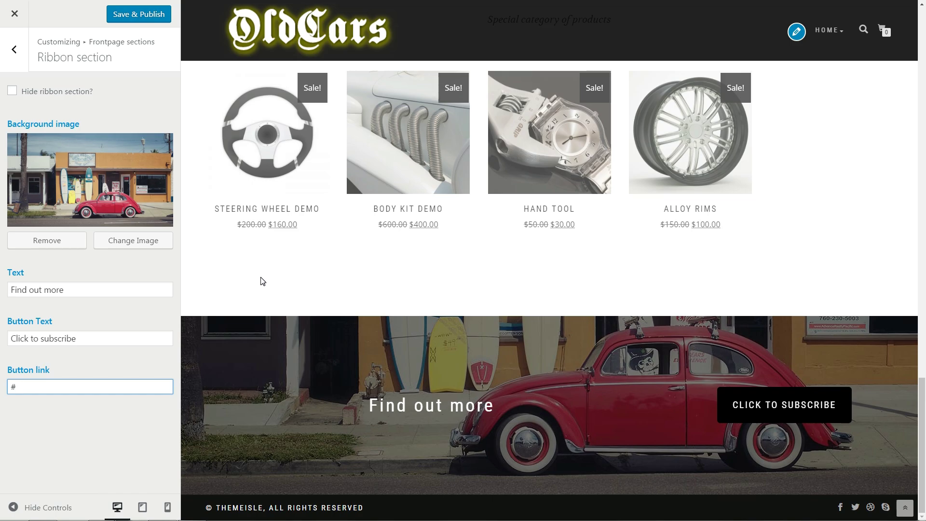
left_click(15, 53)
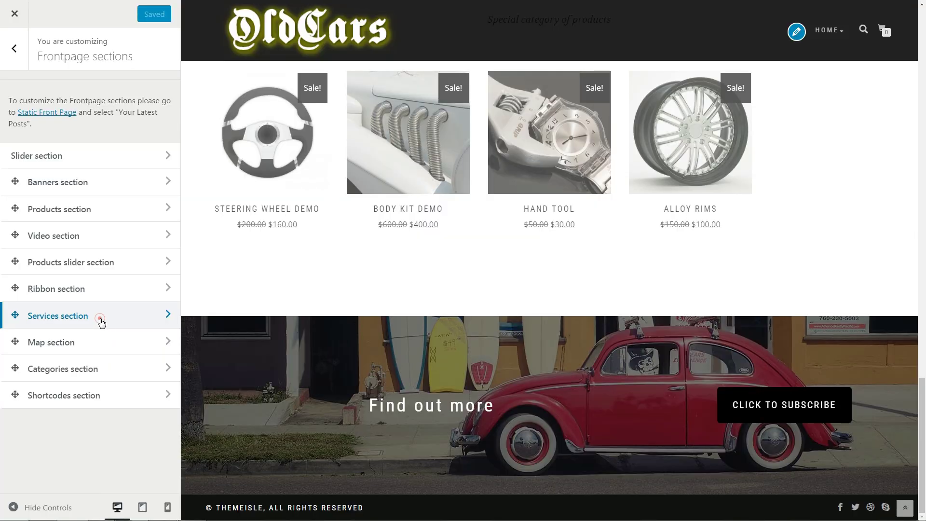
- Reorder the Services section and give Our Services the subtitle 'subtitle'
left_click_drag(101, 322, 101, 182)
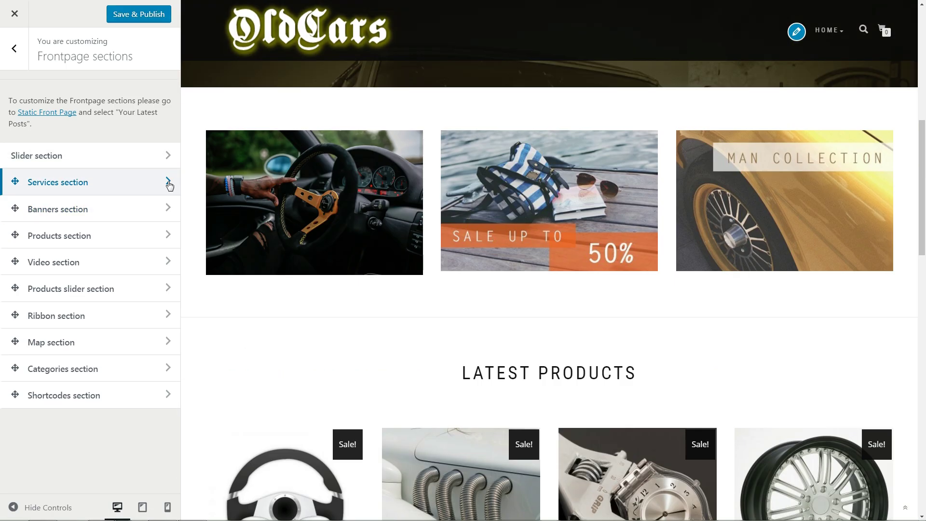
left_click(169, 182)
left_click(15, 94)
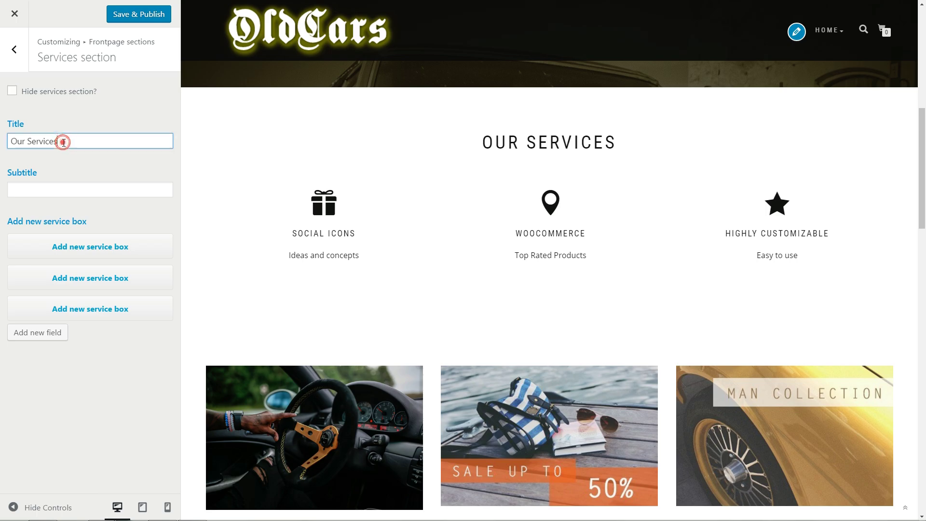
left_click(45, 190)
type("subtitle")
- Inspect the service boxes, including the WooCommerce box's title and subtitle
left_click(90, 246)
left_click(90, 246)
left_click(91, 277)
scroll(91, 289, "down", 2)
left_click(77, 308)
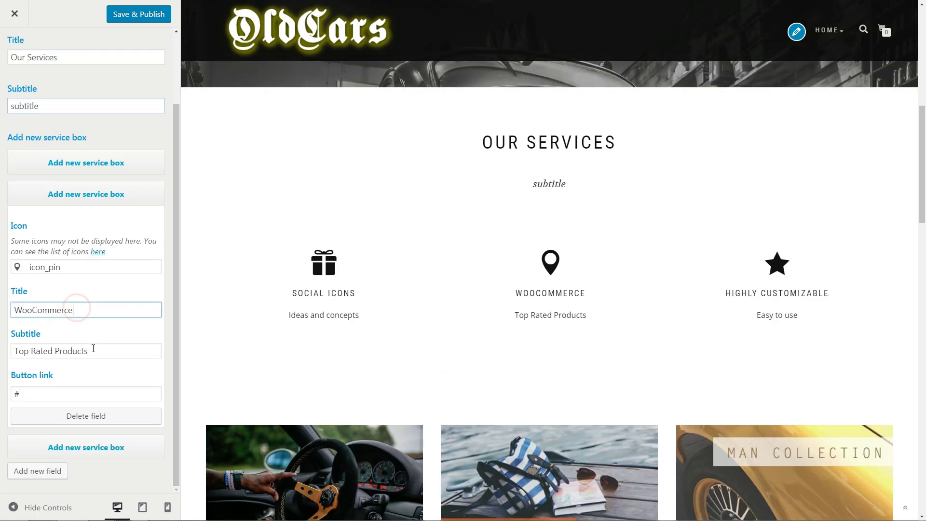
left_click(89, 350)
scroll(105, 197, "up", 2)
left_click(100, 280)
- Add a fourth service box, delete it again, and publish
left_click(37, 331)
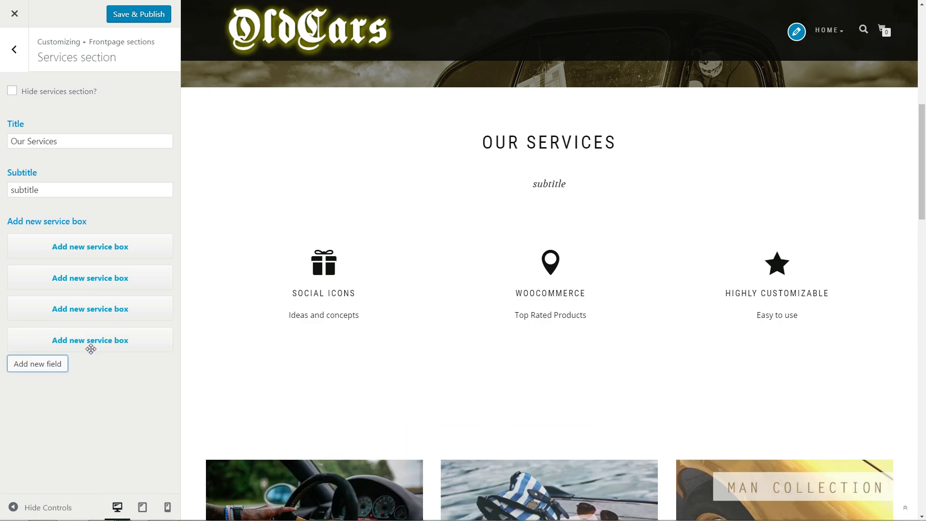
left_click(90, 340)
scroll(92, 410, "down", 2)
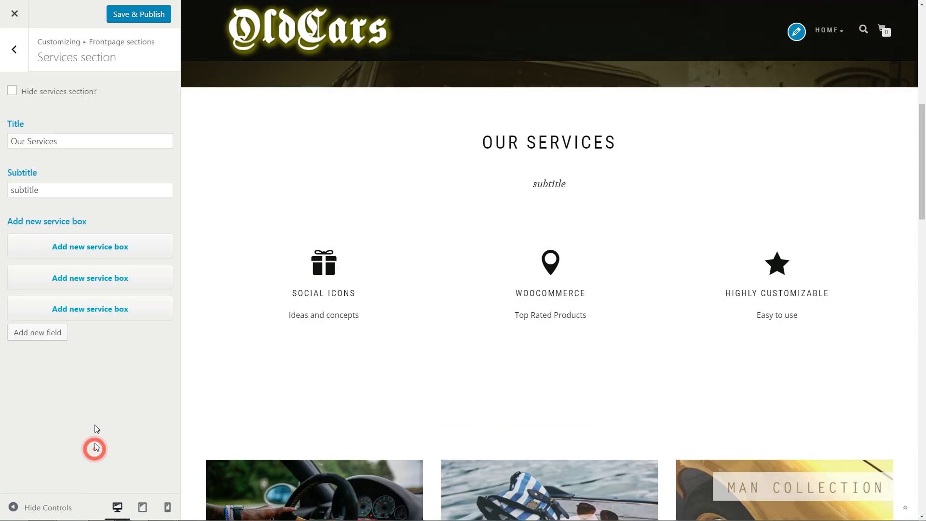
left_click(93, 446)
left_click(136, 20)
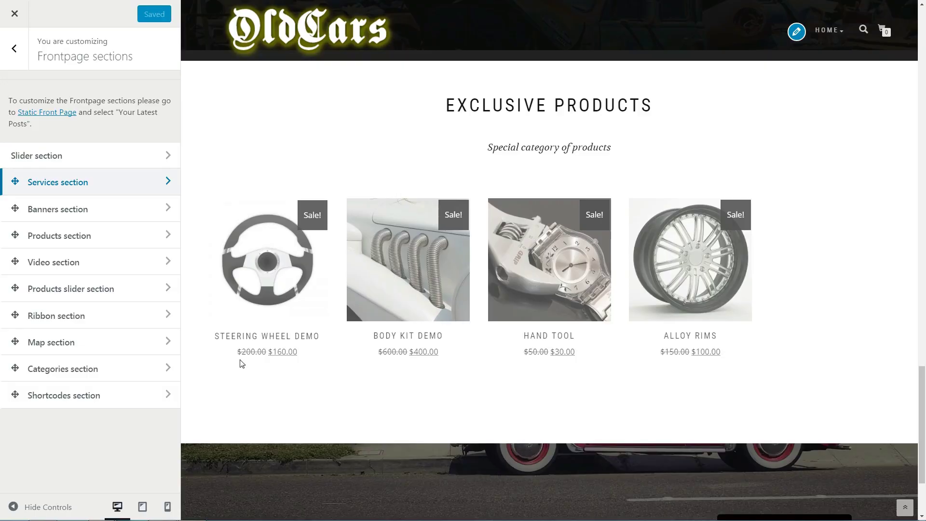
- Toggle the Products slider's hide option, leaving Exclusive Products visible on the front page
left_click(171, 289)
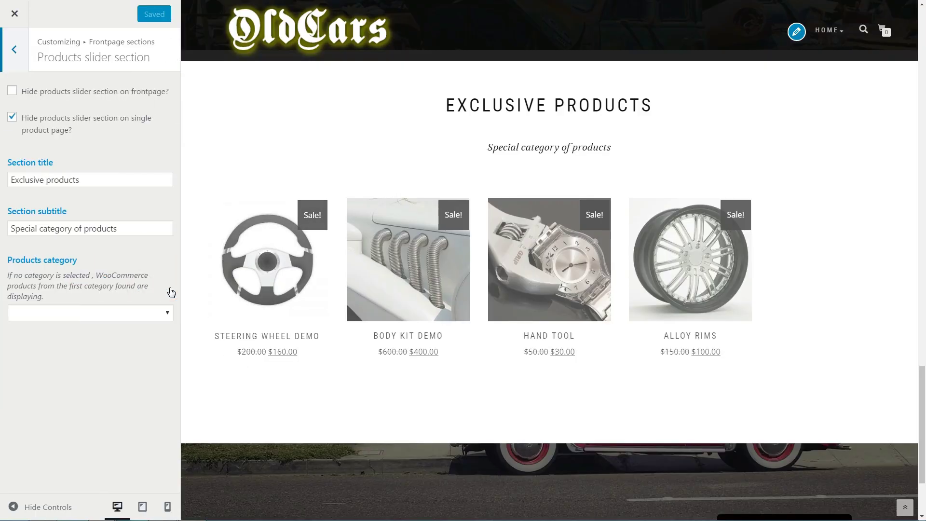
left_click(12, 91)
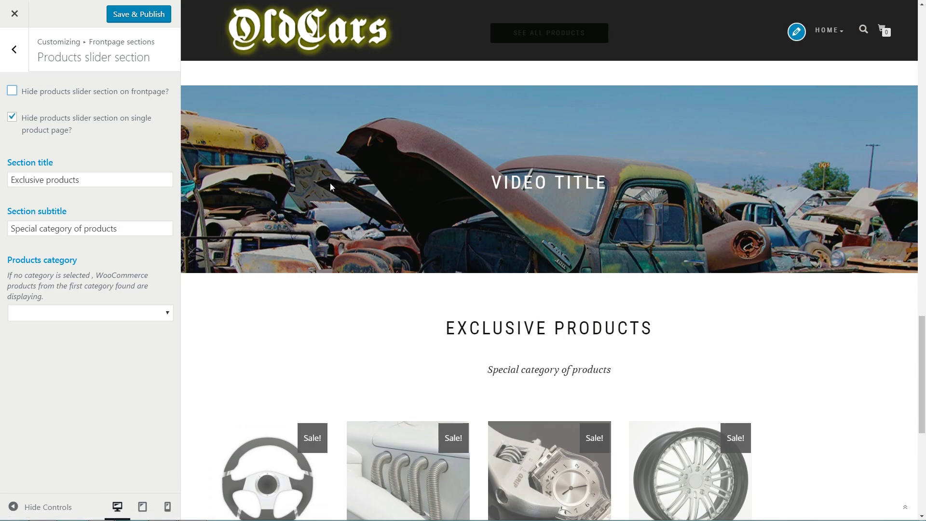
scroll(329, 184, "down", 7)
scroll(331, 188, "up", 2)
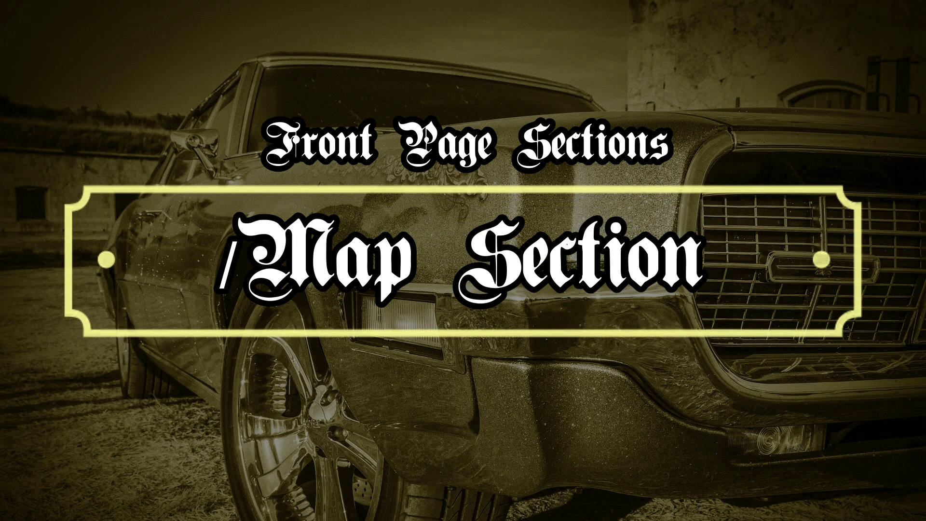
- Install and activate the Intergeo Google Maps plugin, then go to Settings > Intergeo Maps
left_click(464, 139)
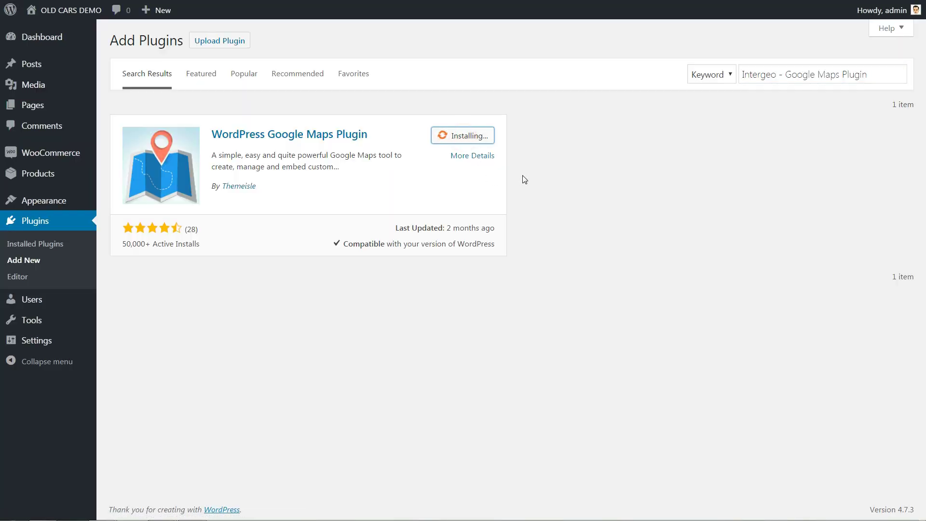
left_click(473, 137)
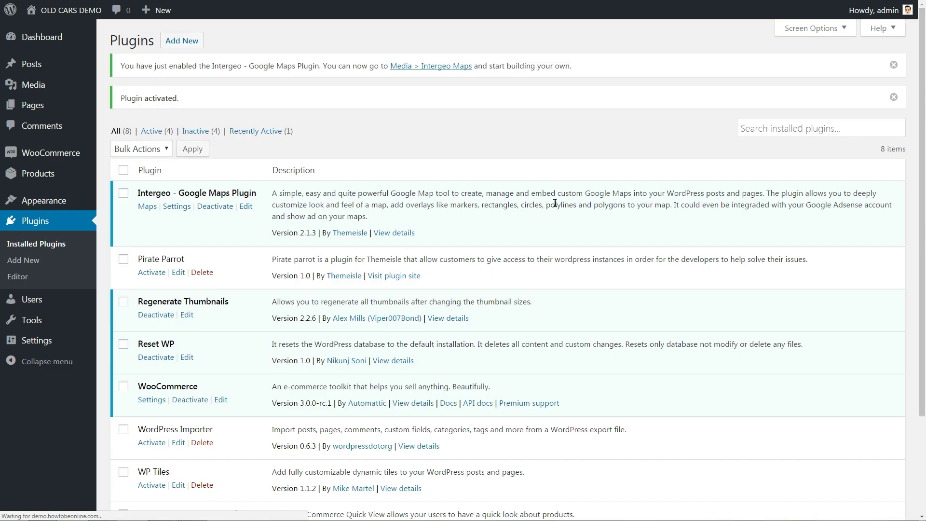
mouse_move(66, 344)
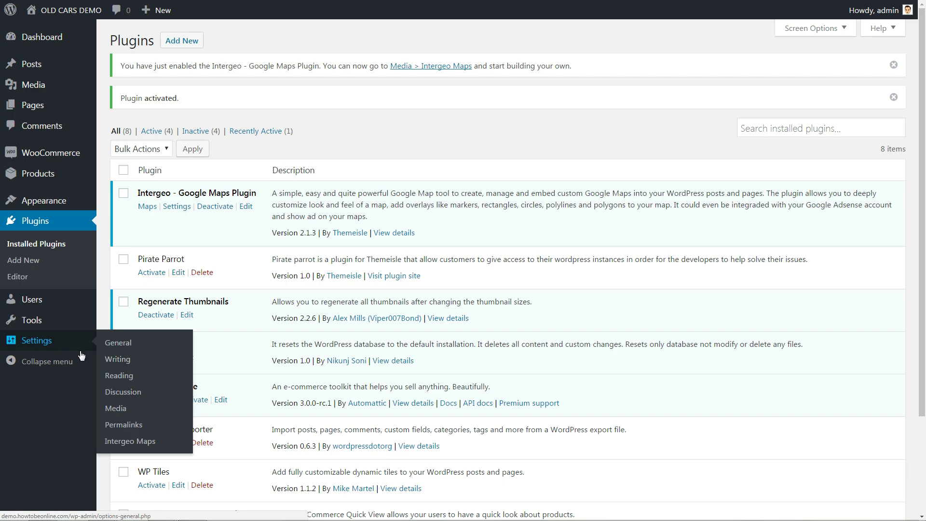
left_click(135, 440)
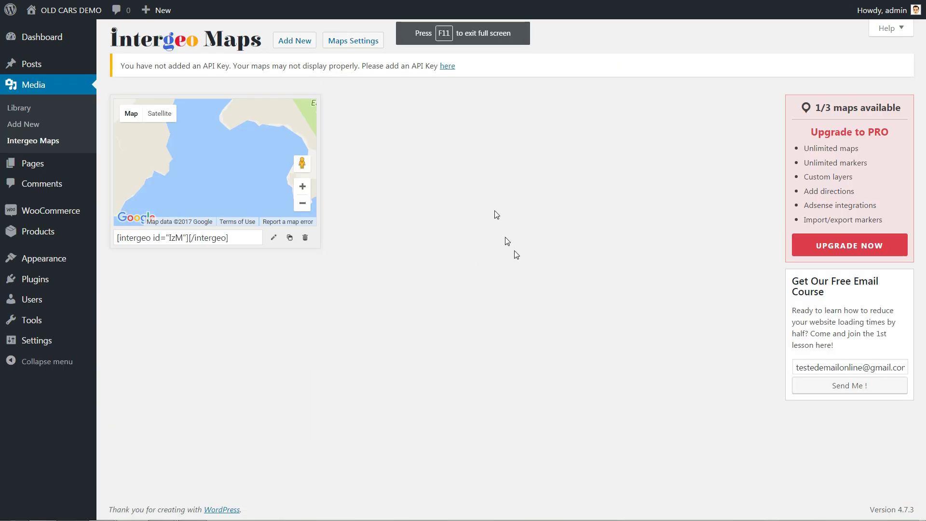
- Create a new Intergeo map centred on London
left_click(296, 42)
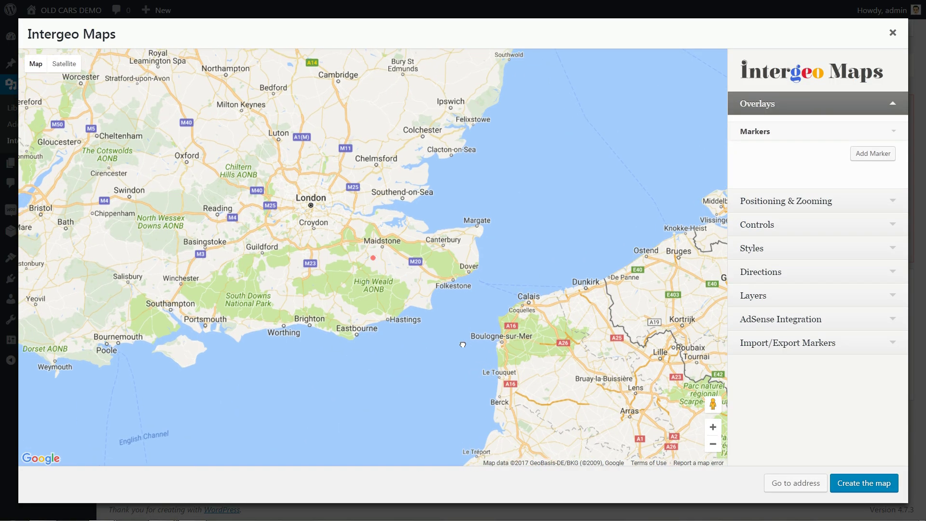
left_click_drag(463, 344, 514, 379)
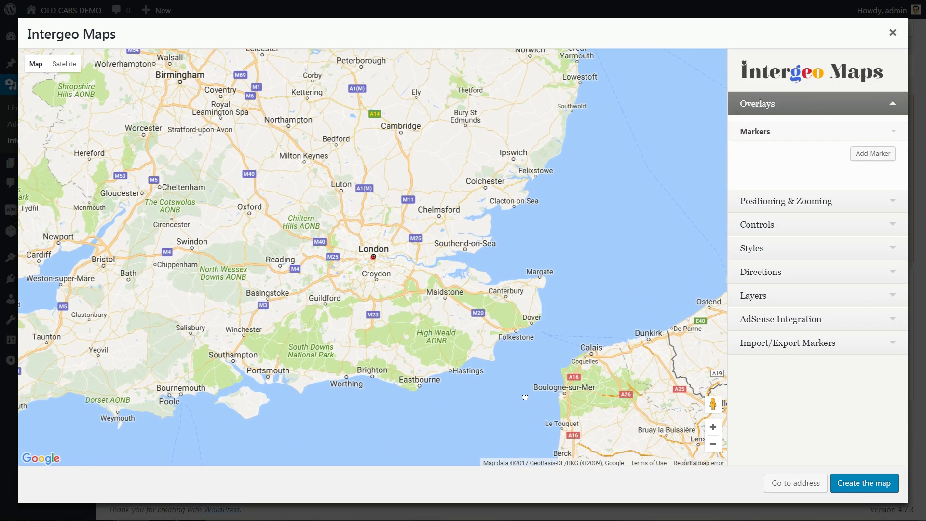
left_click(859, 484)
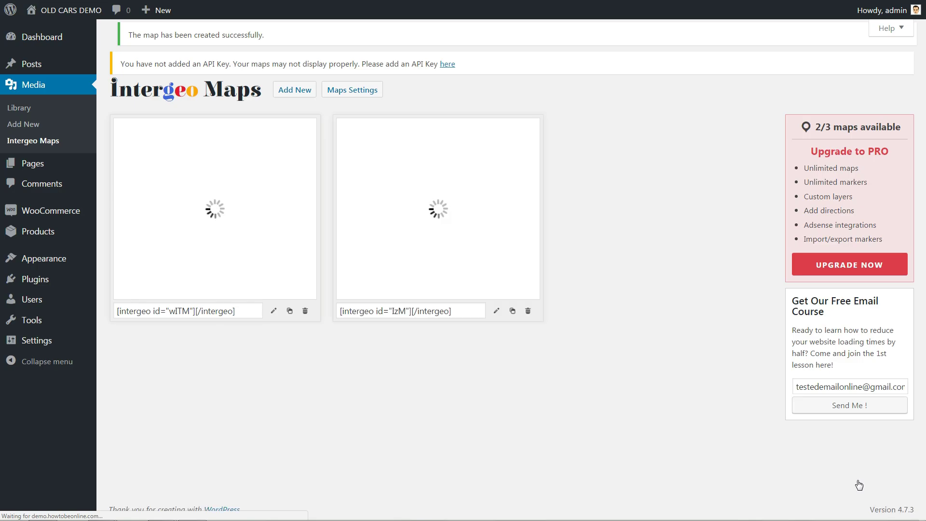
- Copy the new London map's shortcode
left_click(236, 272)
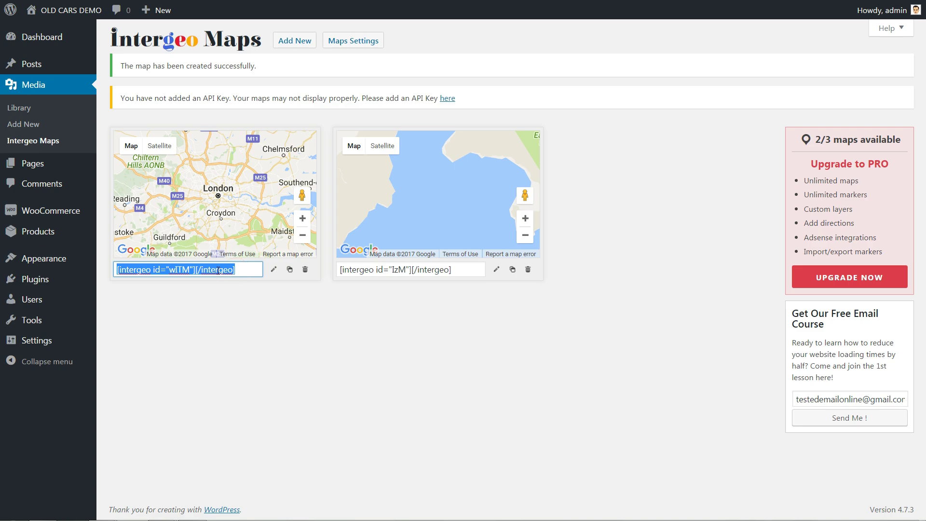
right_click(218, 270)
left_click(248, 289)
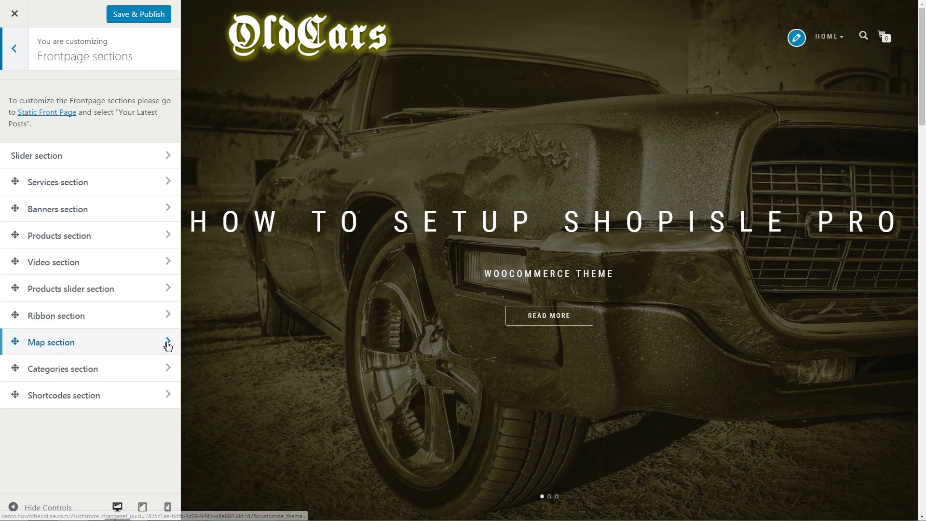
- Replace the Map section shortcode with [intergeo id="wITM"][/intergeo]
left_click(167, 345)
left_click(122, 176)
key("ctrl+v")
right_click(15, 178)
left_click(53, 210)
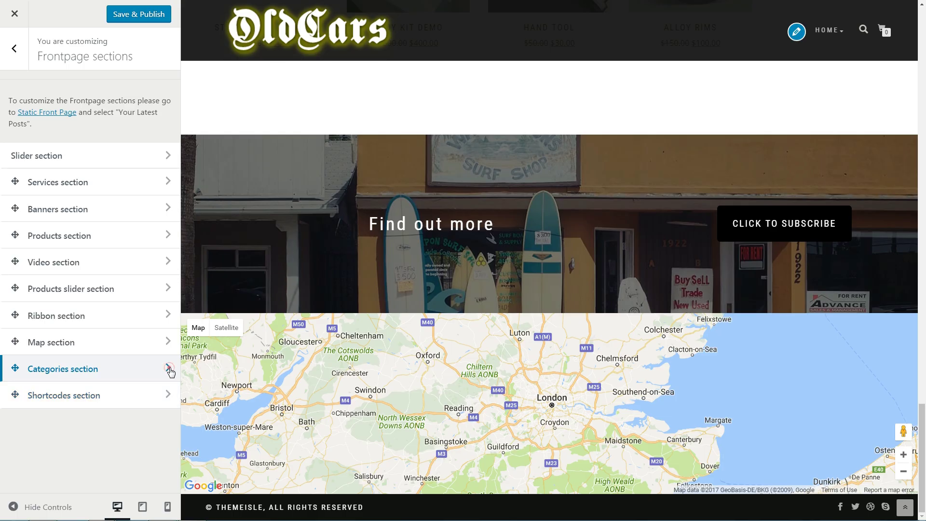
left_click(170, 371)
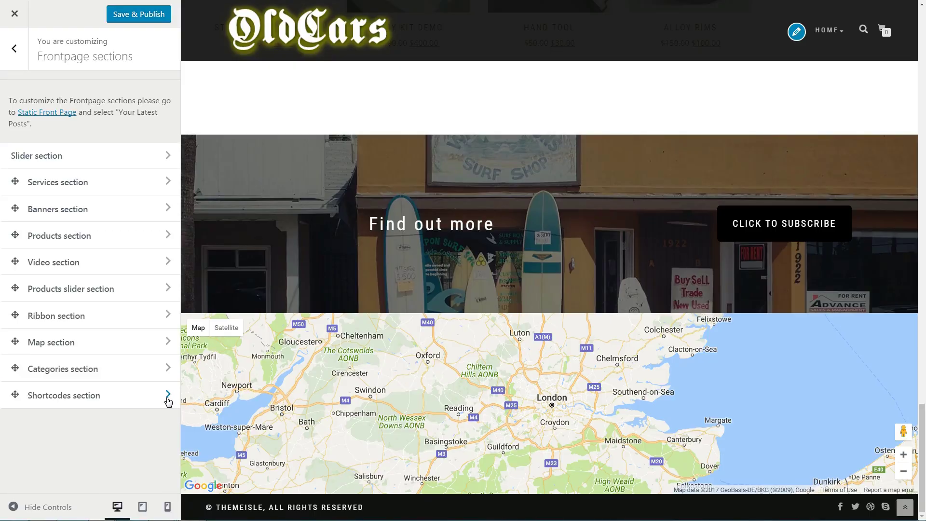
- Expand the Shortcodes section's shortcode options and place the cursor in the Shortcode field
left_click(167, 398)
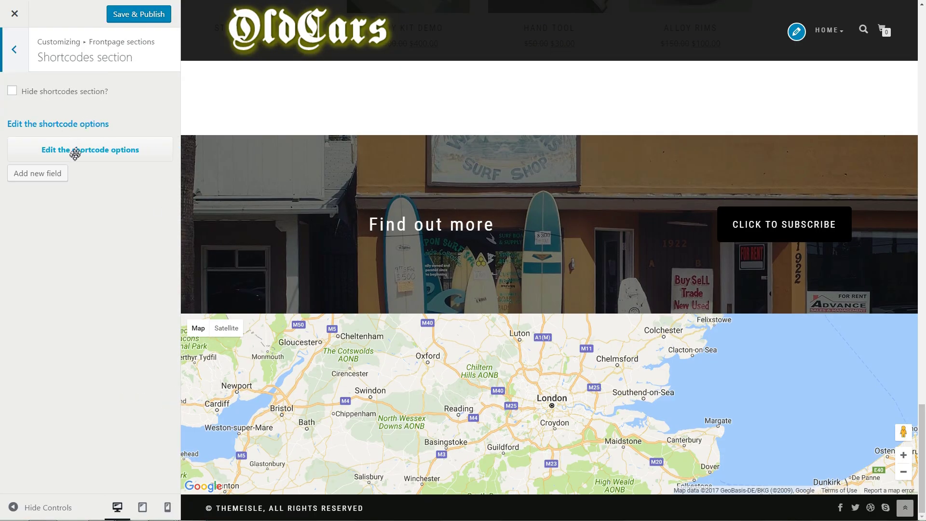
left_click(76, 152)
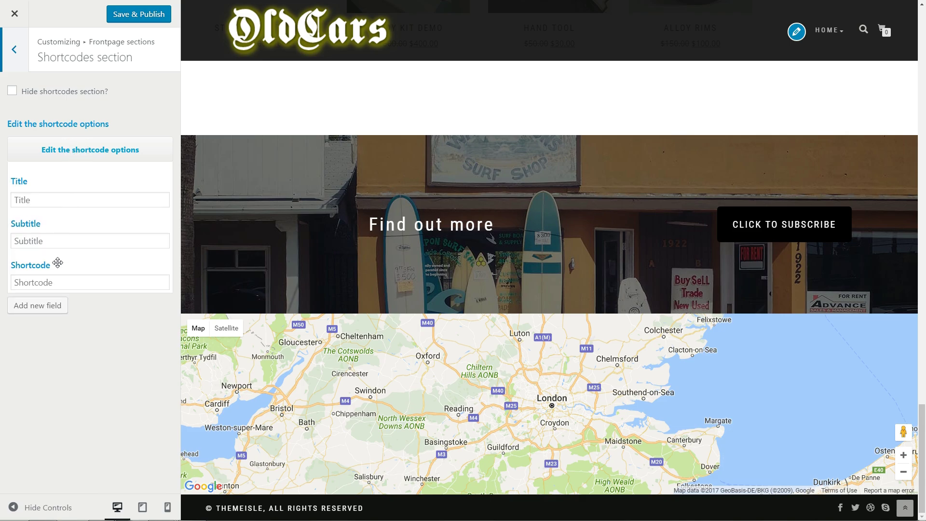
left_click(58, 282)
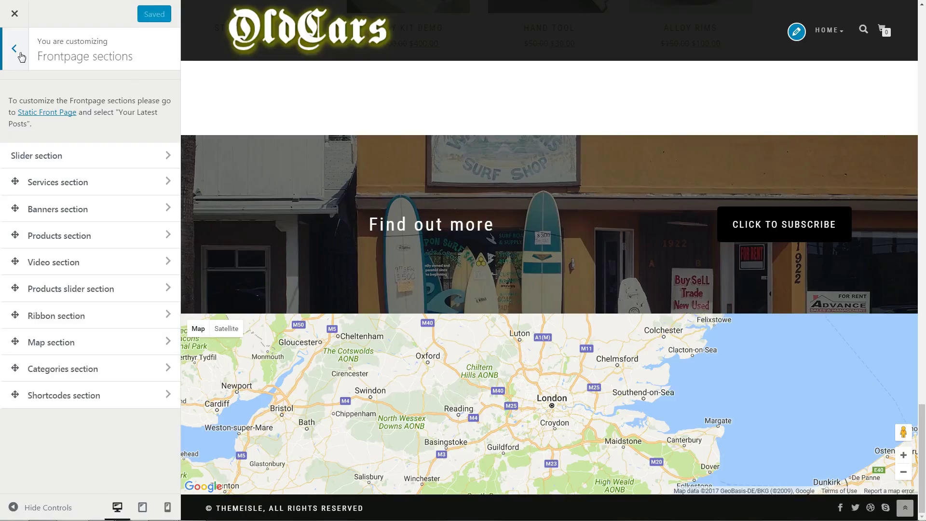
- Inspect the Footer copyright text and the first and twitter social link entries
left_click(14, 48)
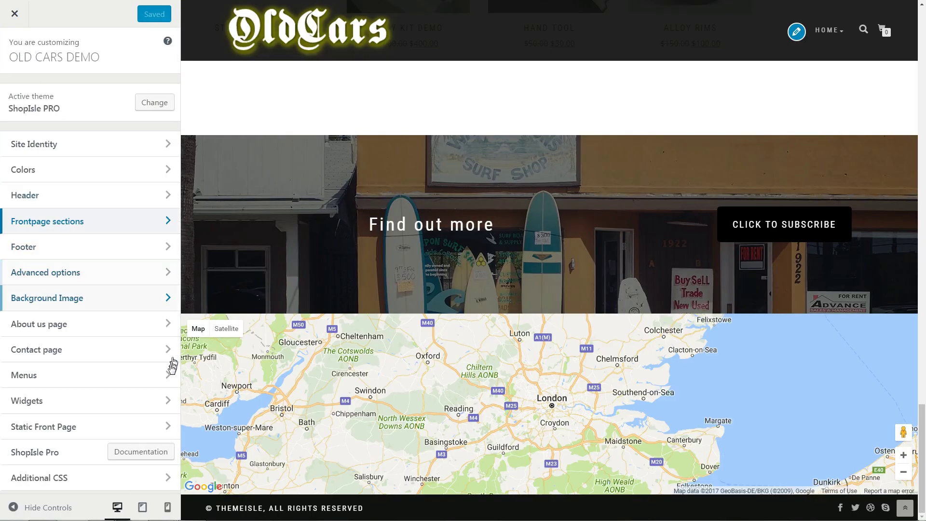
left_click(169, 245)
left_click_drag(140, 112, 37, 113)
left_click(95, 173)
left_click(93, 172)
left_click(95, 203)
left_click(95, 203)
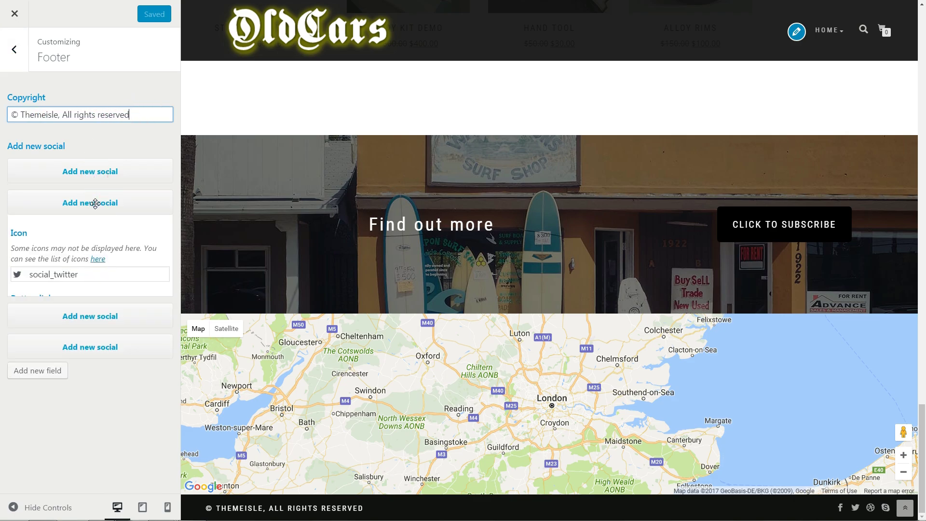
left_click(13, 54)
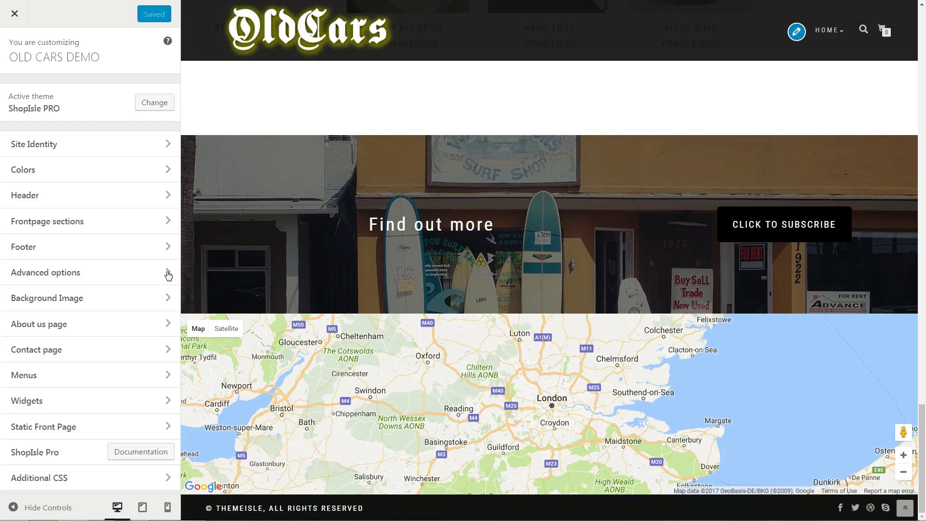
- Change the Advanced options background image to the truck photo
left_click(165, 274)
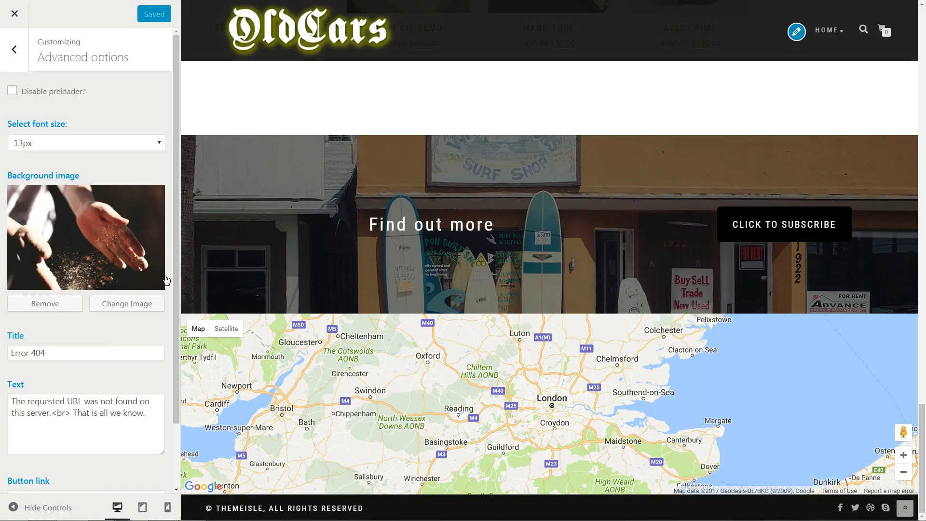
left_click(116, 305)
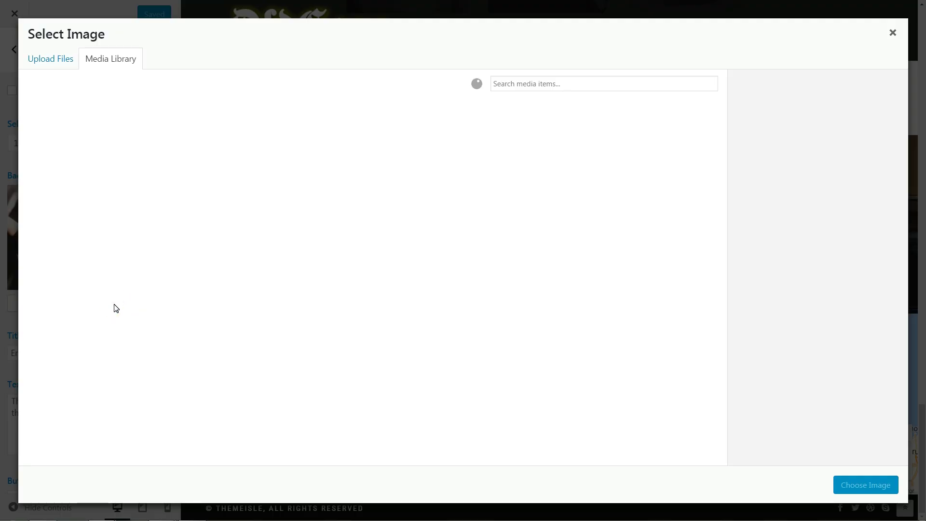
left_click(855, 488)
scroll(66, 307, "down", 1)
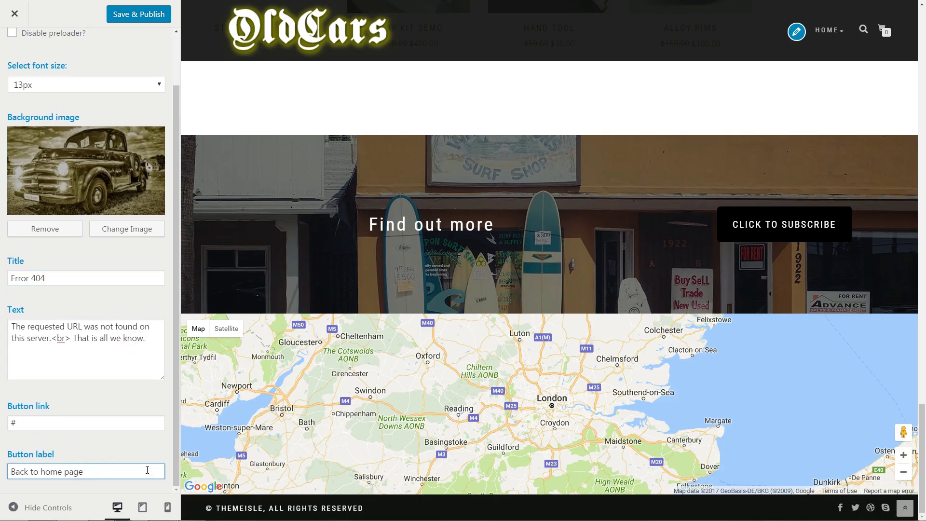
left_click_drag(174, 459, 176, 355)
scroll(175, 355, "up", 1)
- Set the font size to 14px and publish the changes
left_click(155, 143)
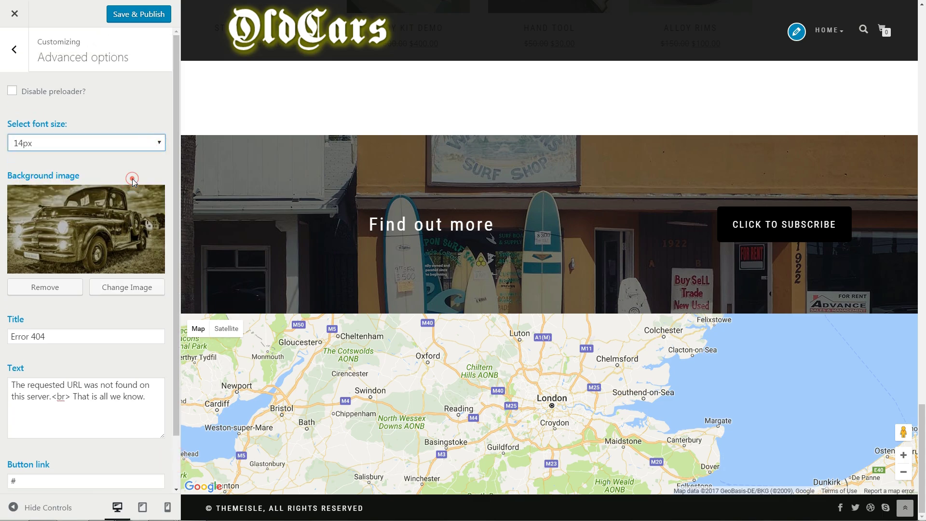
left_click(132, 178)
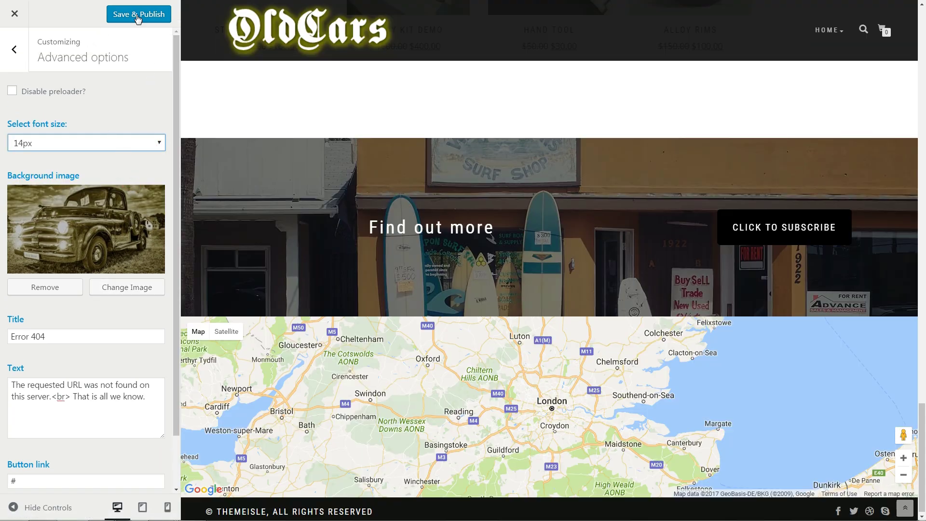
left_click(138, 14)
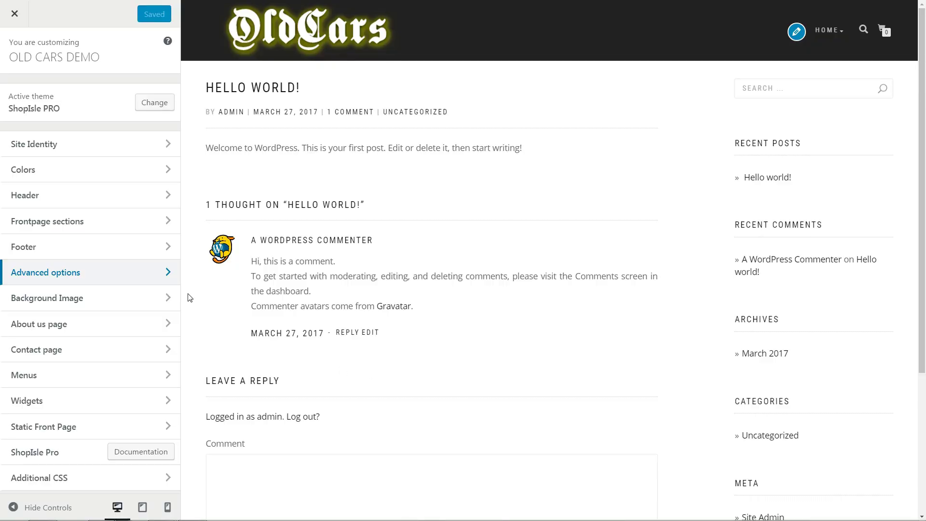
- Set slider-4.jpg as the site background image
left_click(172, 294)
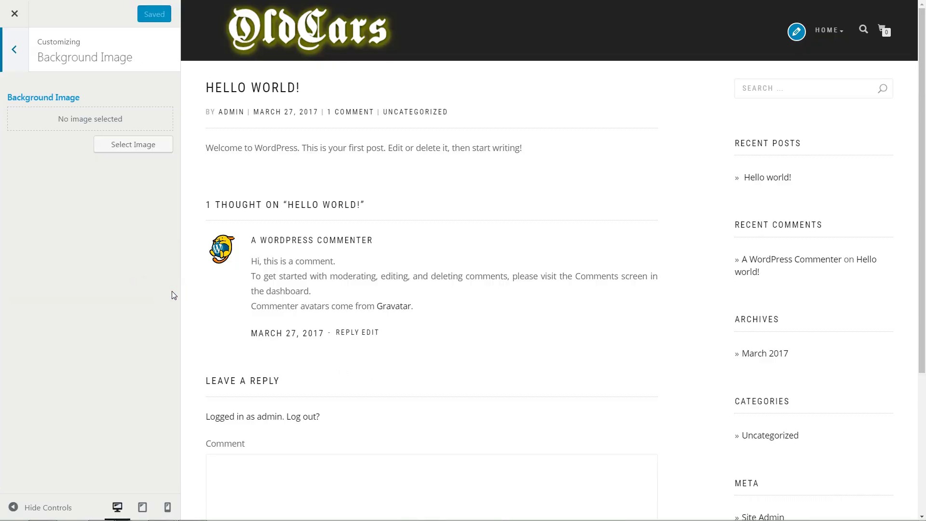
left_click(130, 145)
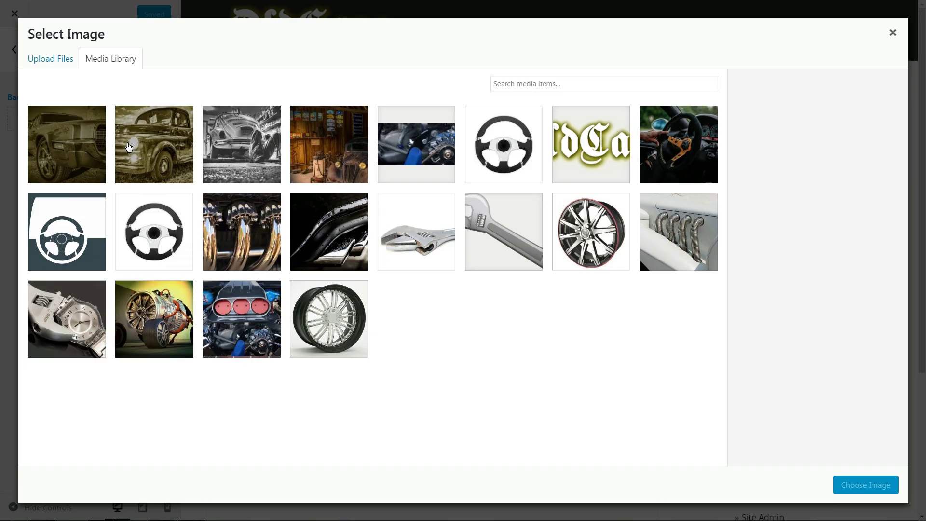
left_click(84, 152)
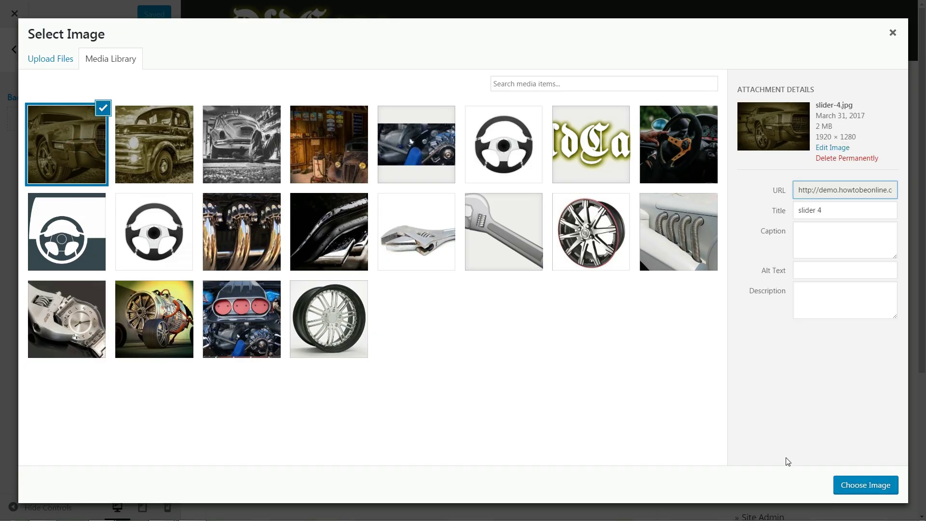
left_click(861, 484)
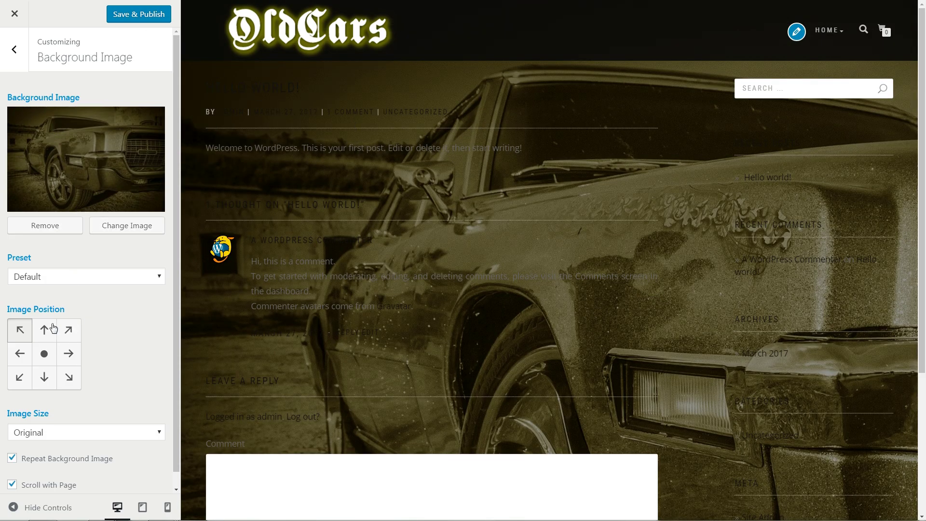
- Try position, Default preset, Original size and scroll options, then remove the image and publish
left_click(65, 330)
left_click(68, 353)
left_click(72, 279)
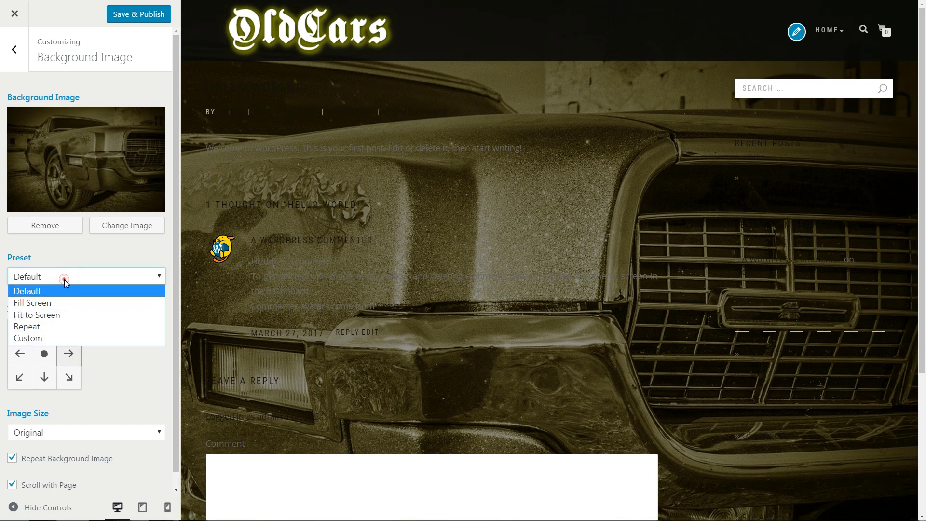
left_click(65, 279)
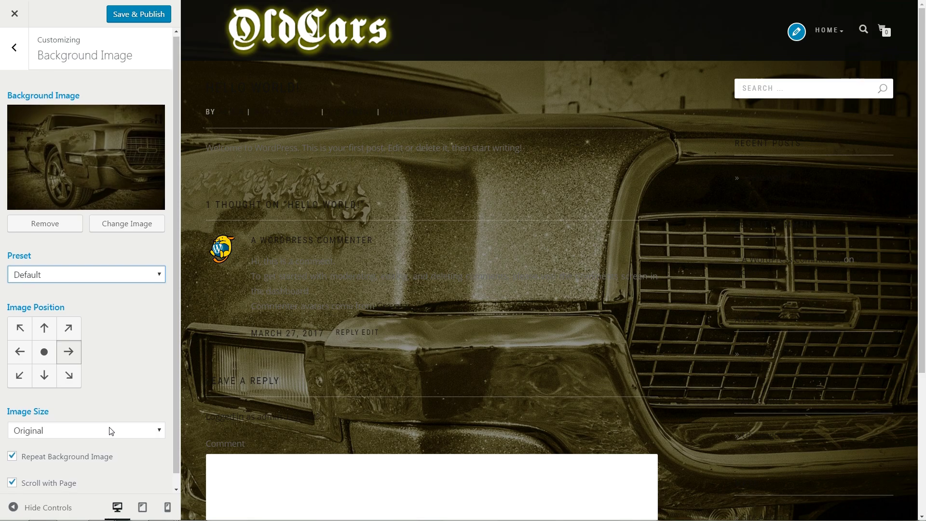
scroll(110, 429, "down", 1)
left_click(67, 419)
left_click(68, 428)
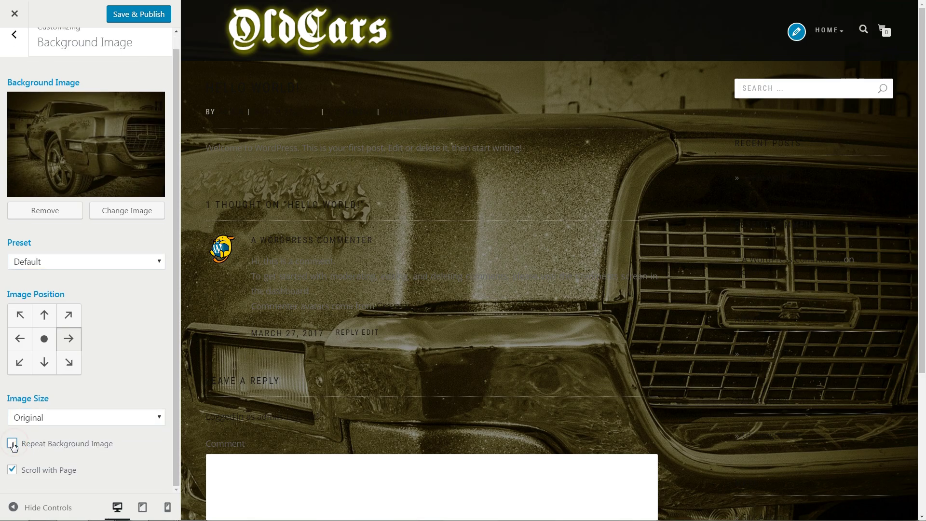
left_click(13, 467)
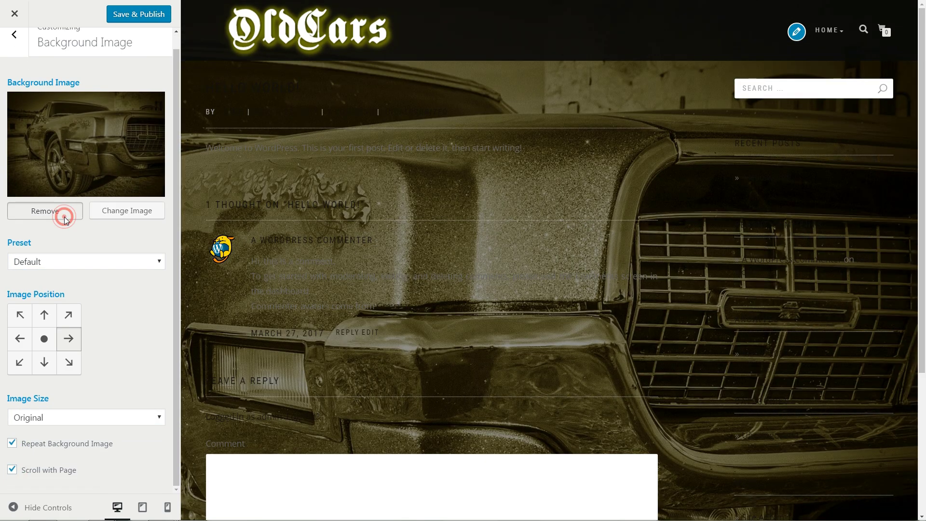
left_click(63, 212)
left_click(149, 16)
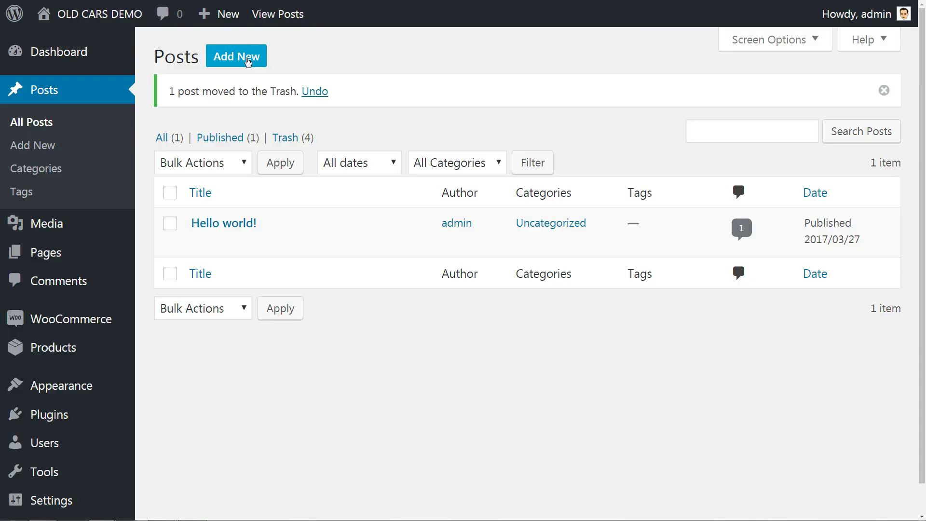
- Write a post titled 'DEMO post #1' with pasted Lorem ipsum body and choose a featured image
left_click(247, 58)
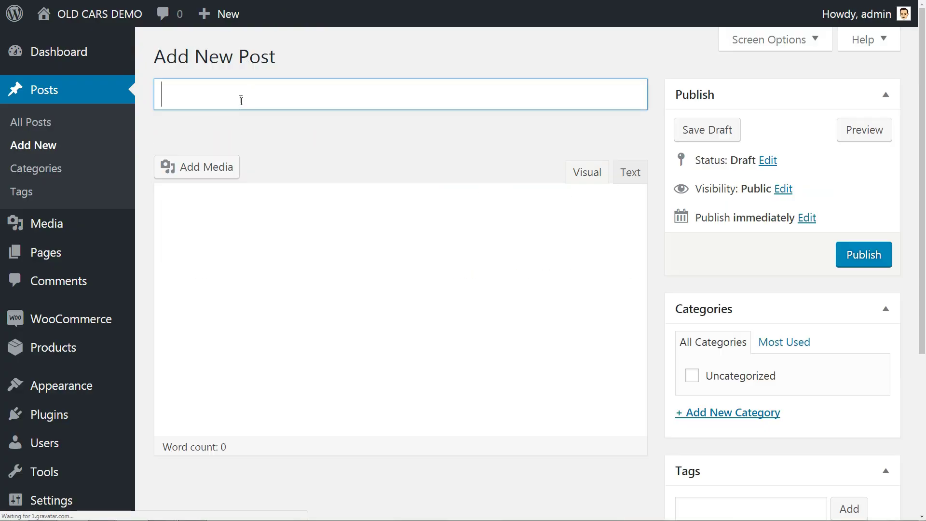
left_click(241, 100)
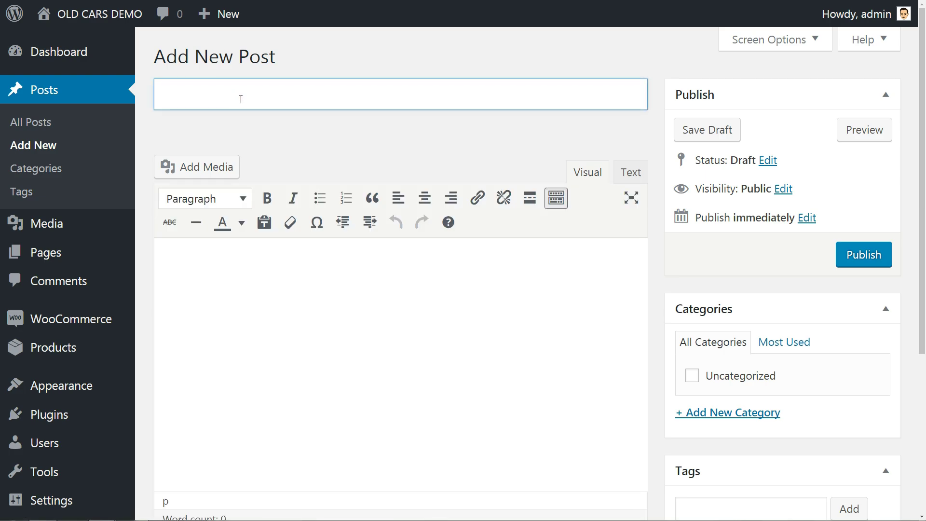
type("#1")
left_click(201, 256)
key("ctrl+v")
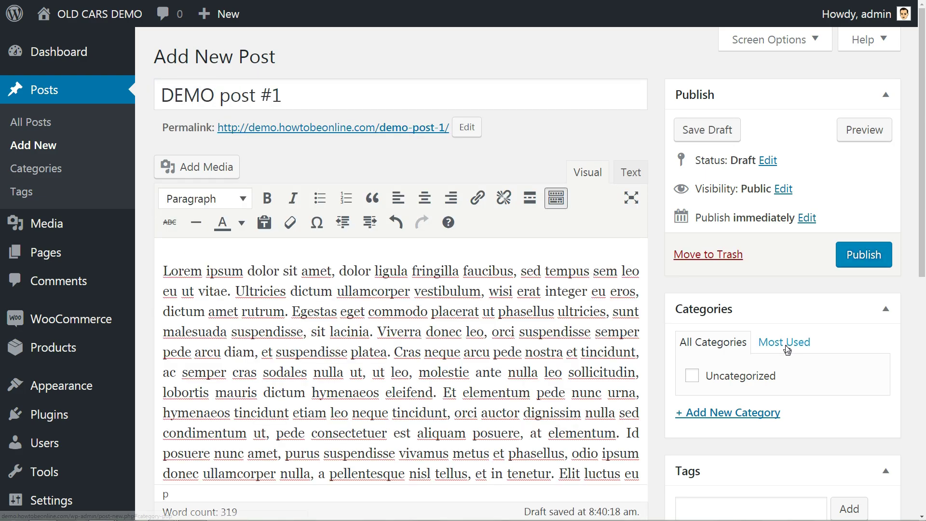
scroll(728, 289, "down", 5)
left_click(721, 461)
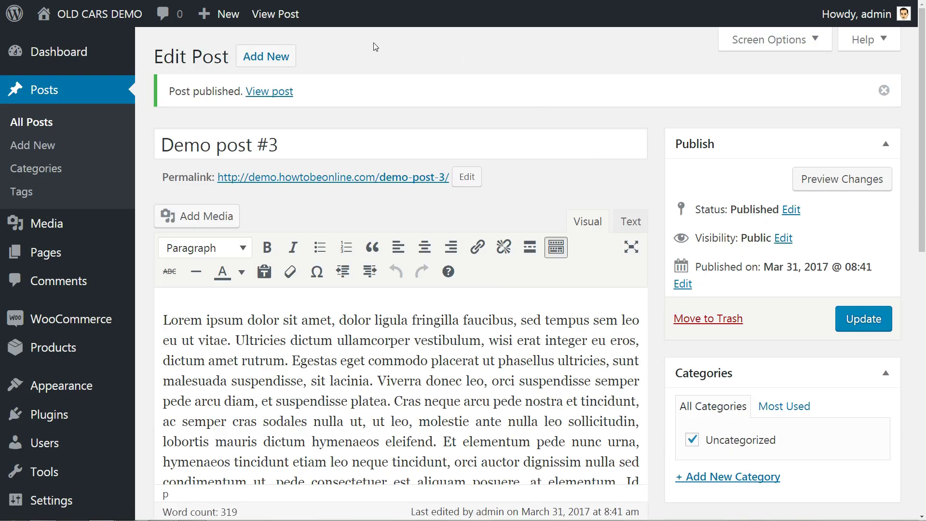
- Publish a new page titled 'Blog' with the Default Template
mouse_move(230, 25)
left_click(213, 89)
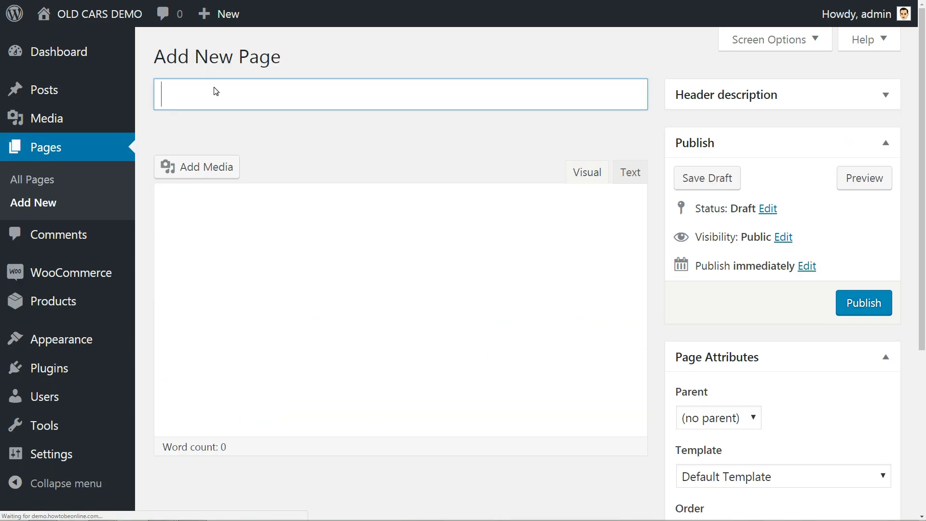
key("Tab")
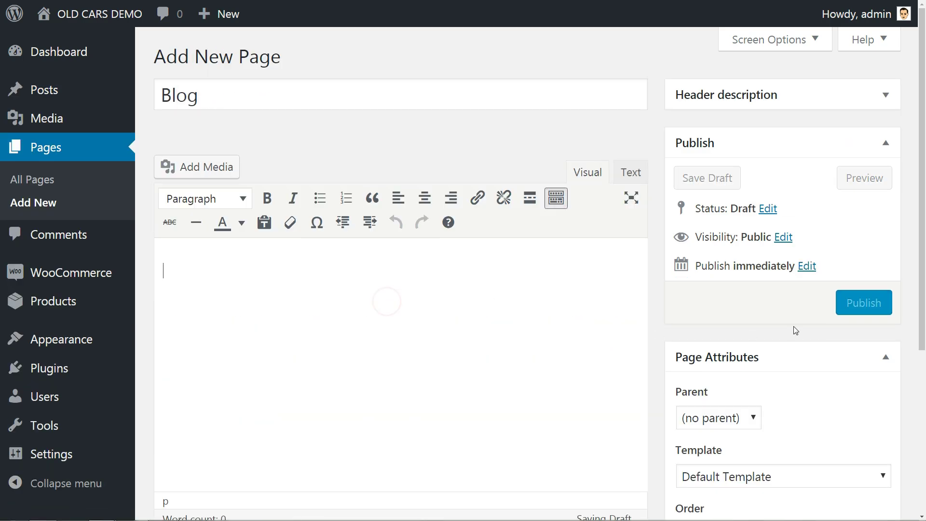
scroll(862, 338, "down", 5)
left_click(858, 236)
left_click(723, 288)
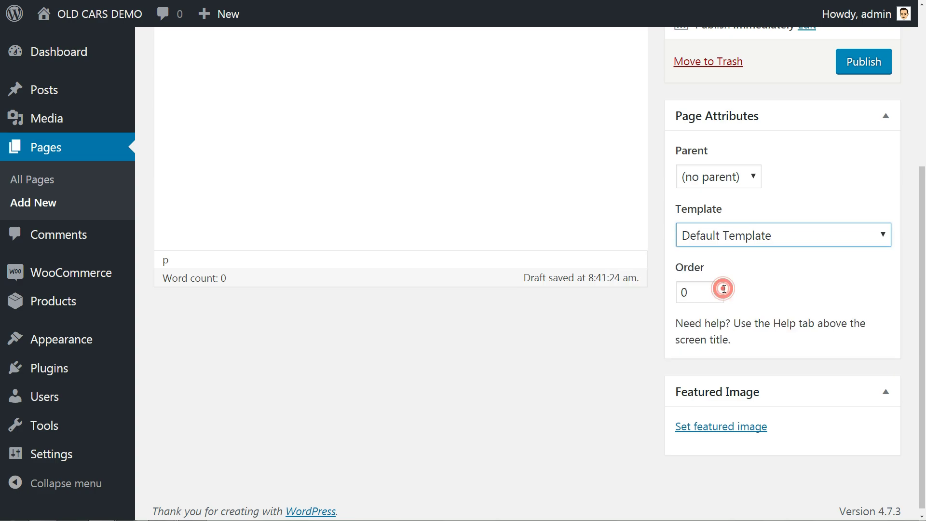
left_click(854, 66)
- View the published Blog page and scroll through its demo posts
left_click(289, 92)
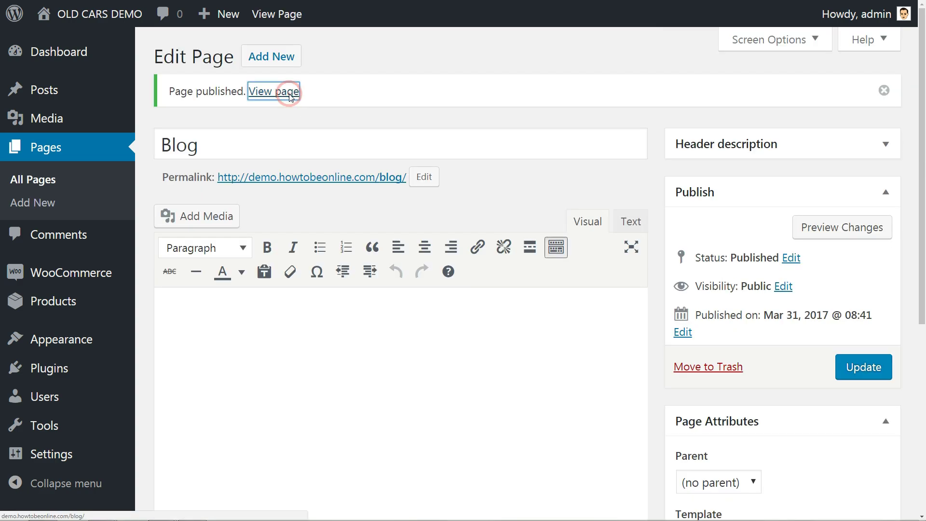
scroll(838, 261, "down", 10)
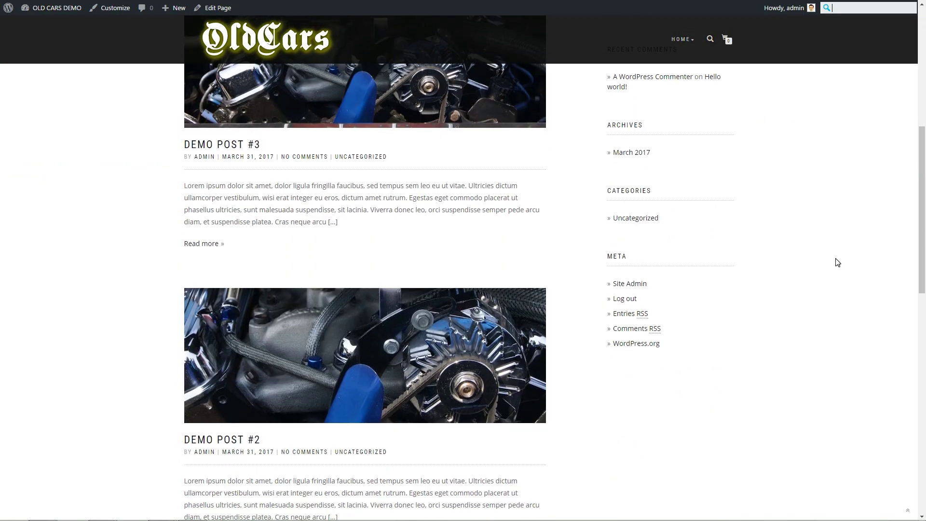
scroll(837, 262, "down", 8)
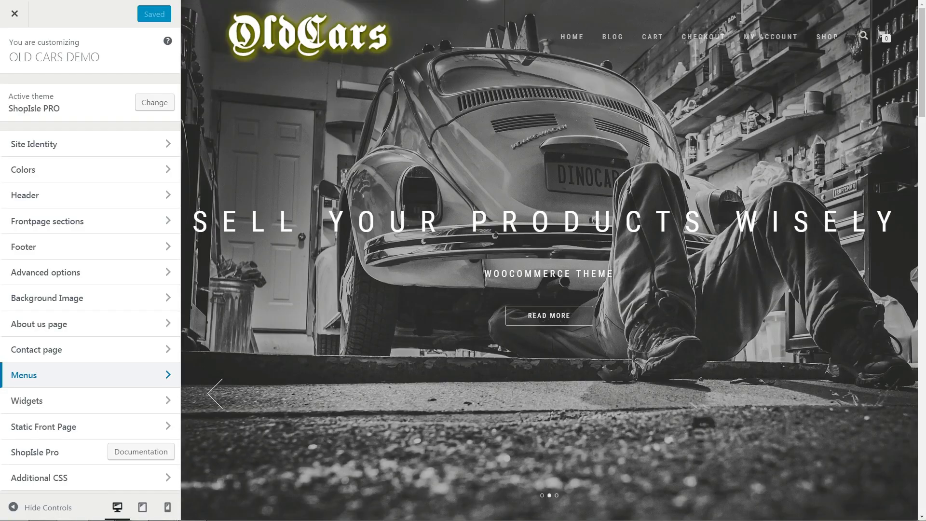
- Create a menu named 'main' and assign it as the Primary Menu
left_click(167, 375)
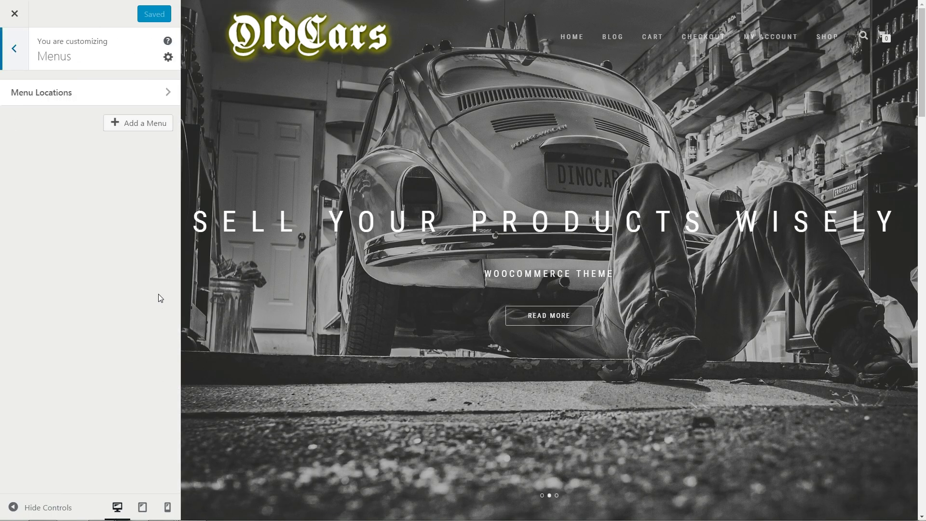
left_click(139, 130)
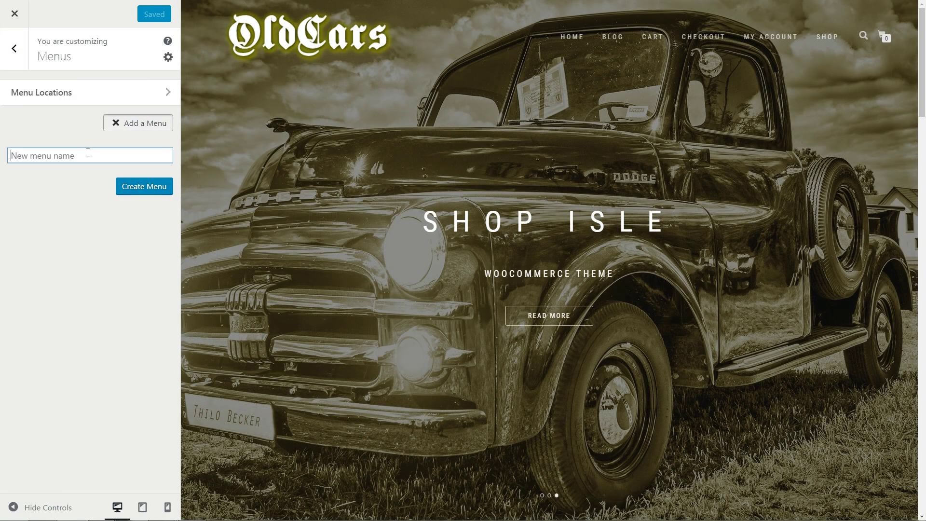
left_click(162, 185)
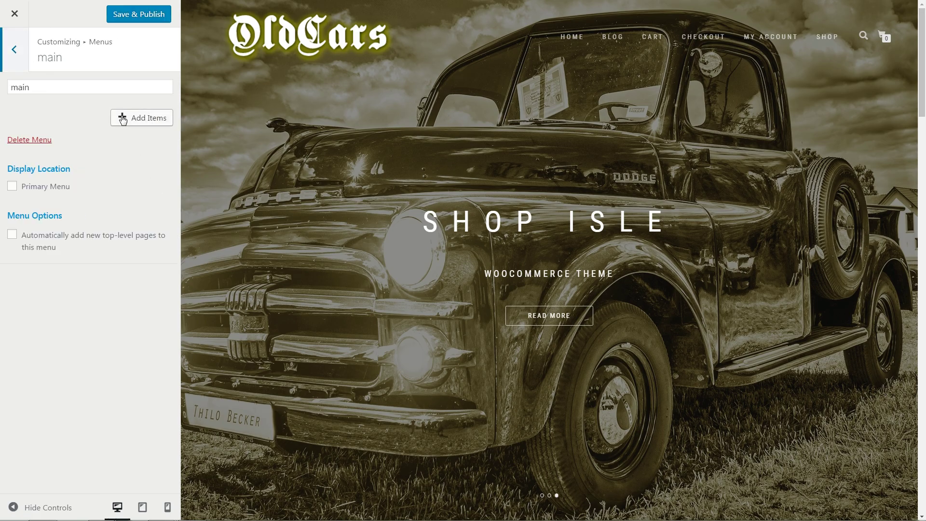
left_click(14, 186)
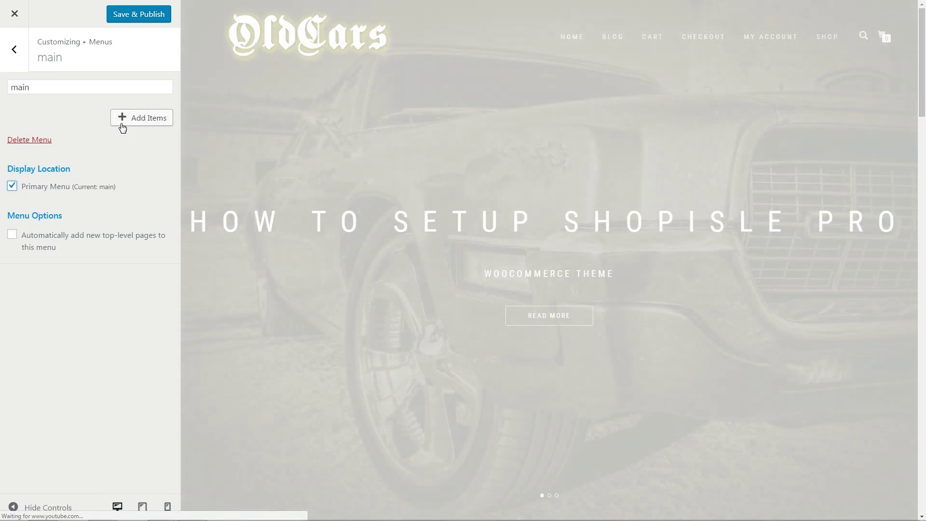
- Add Home, Blog, My Account, Checkout, Cart and Shop, nesting Checkout under My Account
left_click(123, 119)
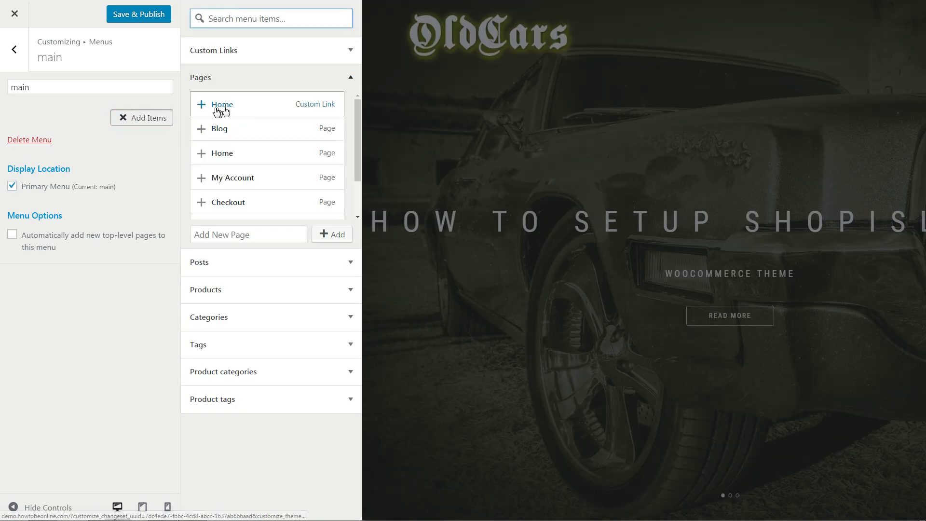
left_click(202, 104)
left_click(202, 128)
left_click(202, 153)
left_click(201, 178)
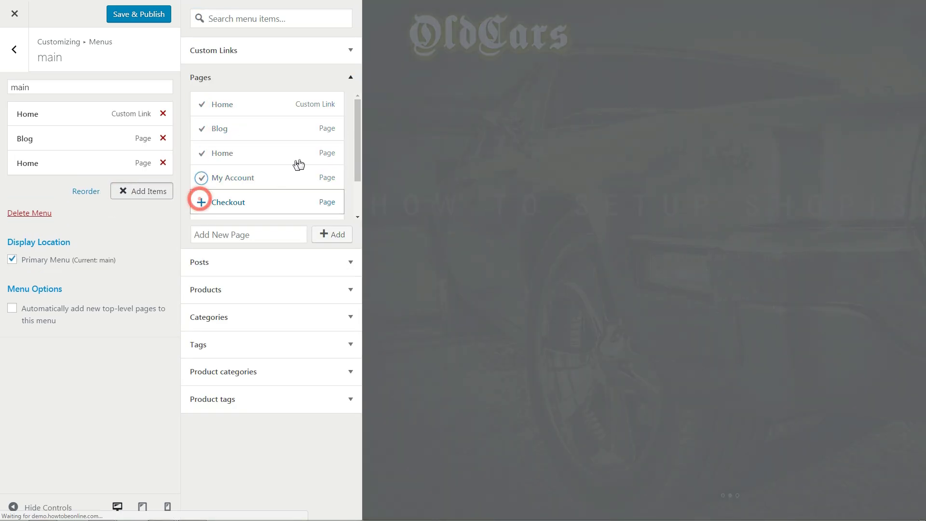
left_click(201, 202)
left_click_drag(358, 166, 233, 198)
left_click(201, 176)
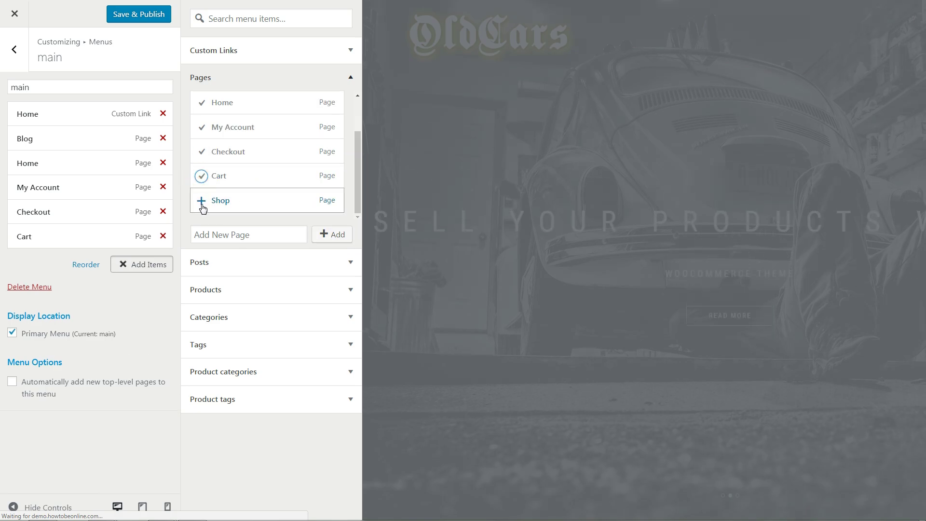
left_click(201, 201)
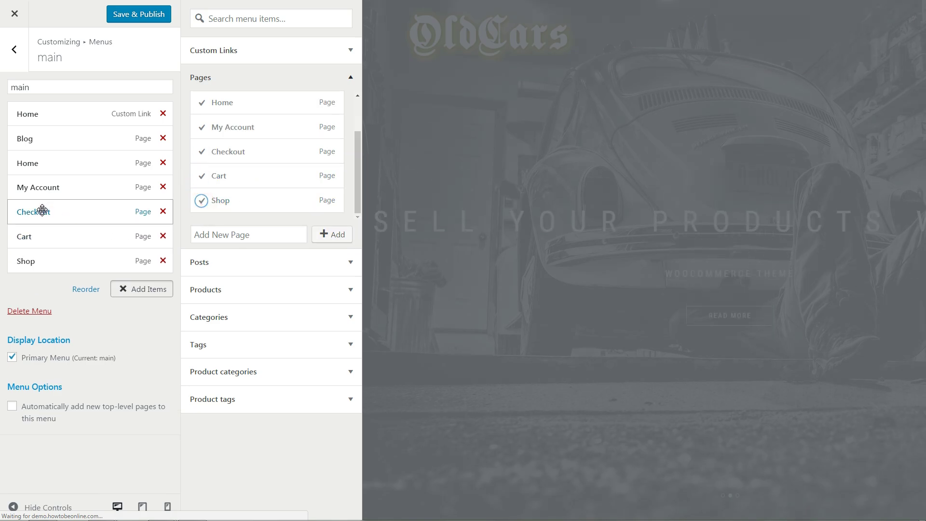
left_click_drag(44, 212, 62, 261)
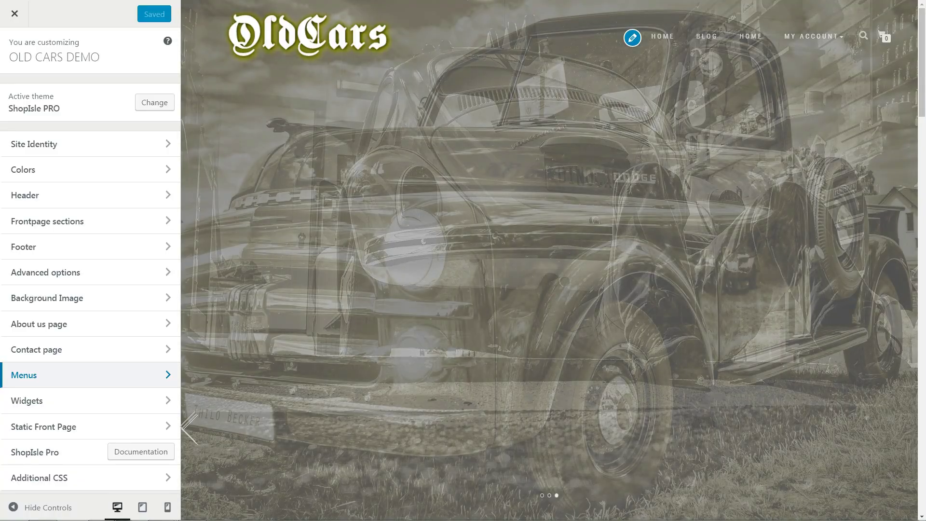
- Add a Text widget titled 'About' with the text 'words about us' to Footer area 1
left_click(168, 403)
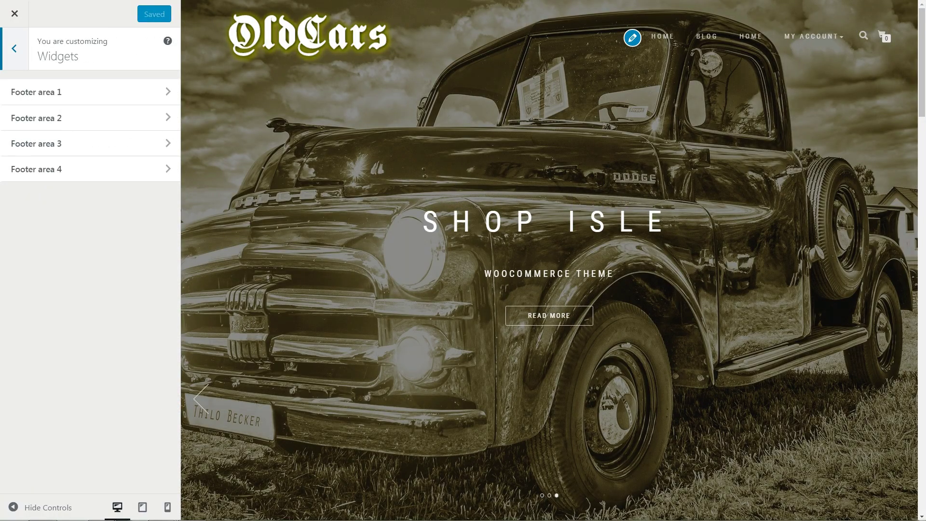
left_click(167, 93)
left_click(155, 92)
scroll(264, 247, "down", 9)
left_click(251, 135)
type("About")
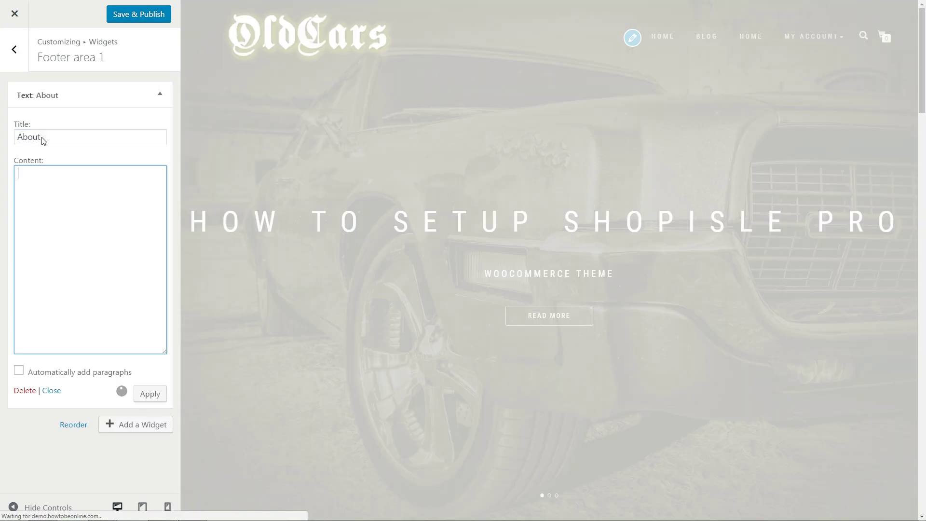
type("words about us")
scroll(586, 382, "down", 10)
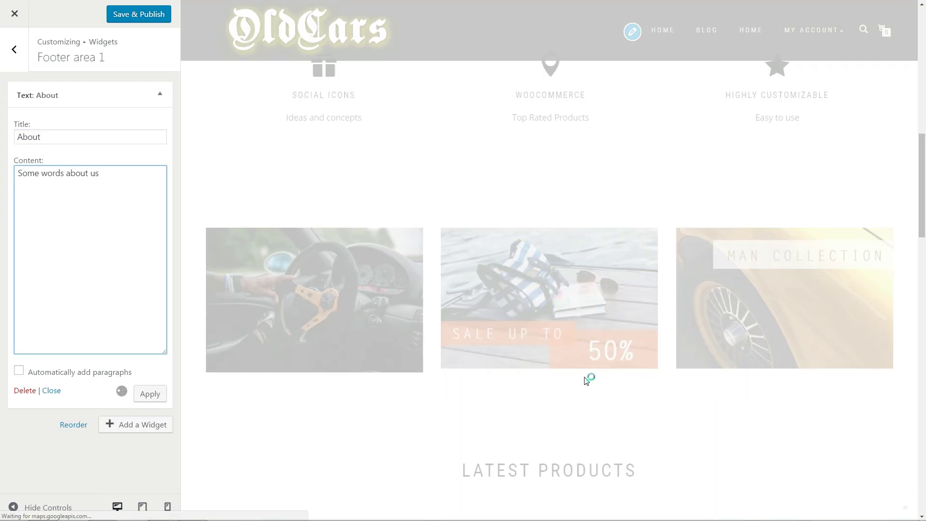
scroll(586, 381, "down", 10)
left_click(160, 93)
left_click(14, 49)
- Add a Calendar widget to Footer area 2
left_click(163, 121)
left_click(135, 88)
scroll(246, 120, "up", 5)
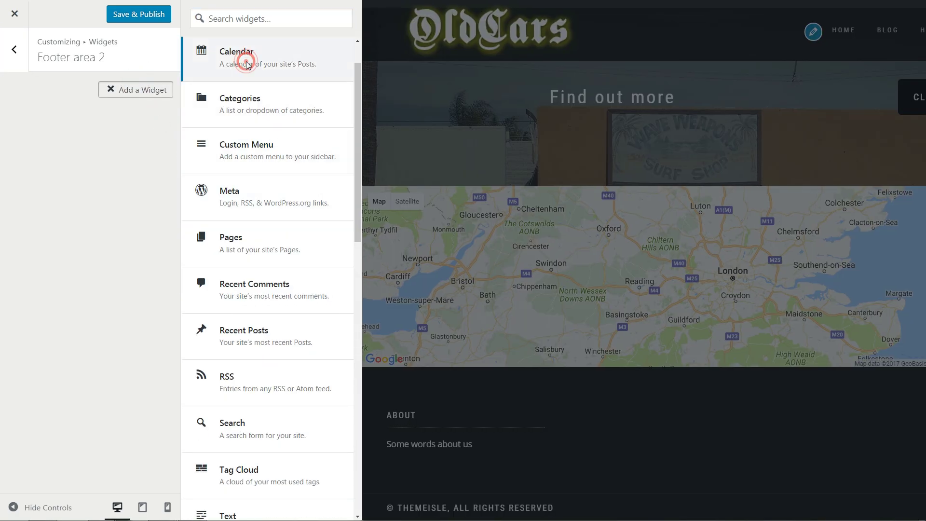
left_click(245, 62)
scroll(399, 246, "down", 2)
left_click(160, 93)
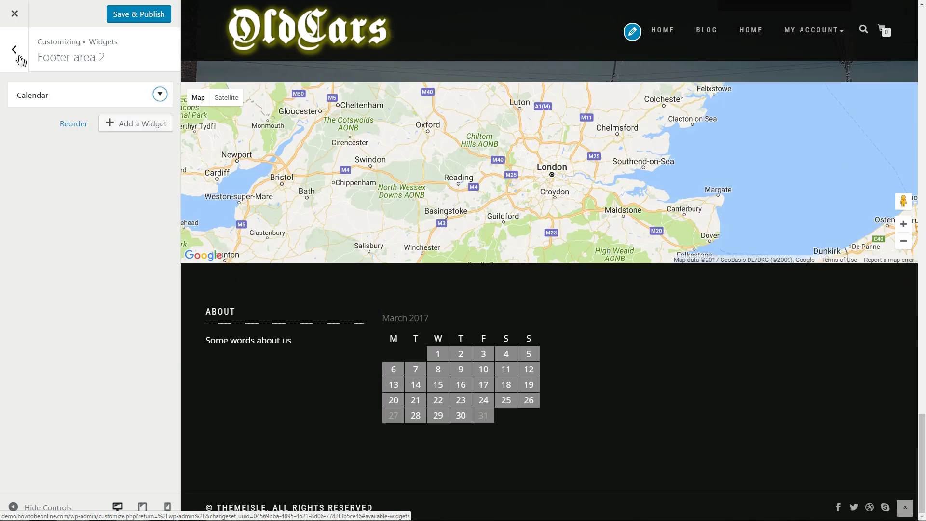
left_click(14, 49)
- Add a Categories widget to Footer area 3
left_click(168, 144)
left_click(135, 89)
left_click(217, 98)
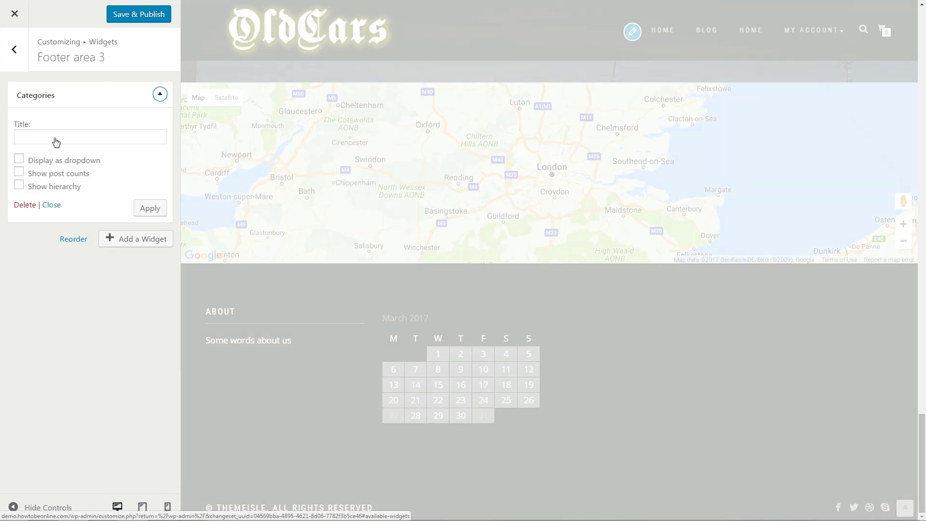